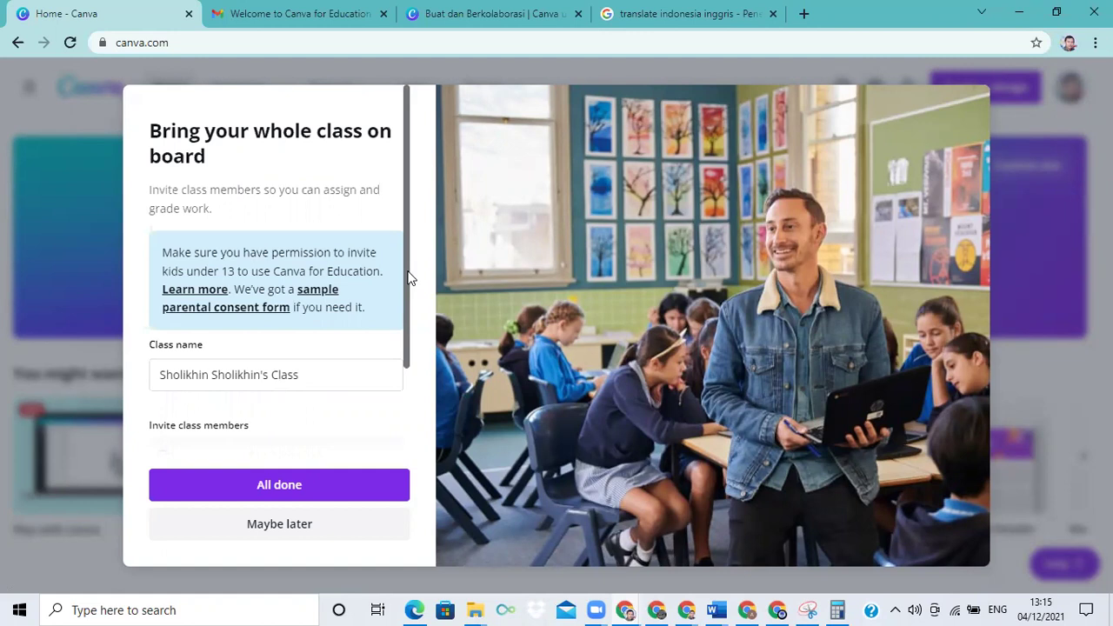
Translate the page into Indonesian and postpone inviting class members in the class setup dialog
right_click(315, 130)
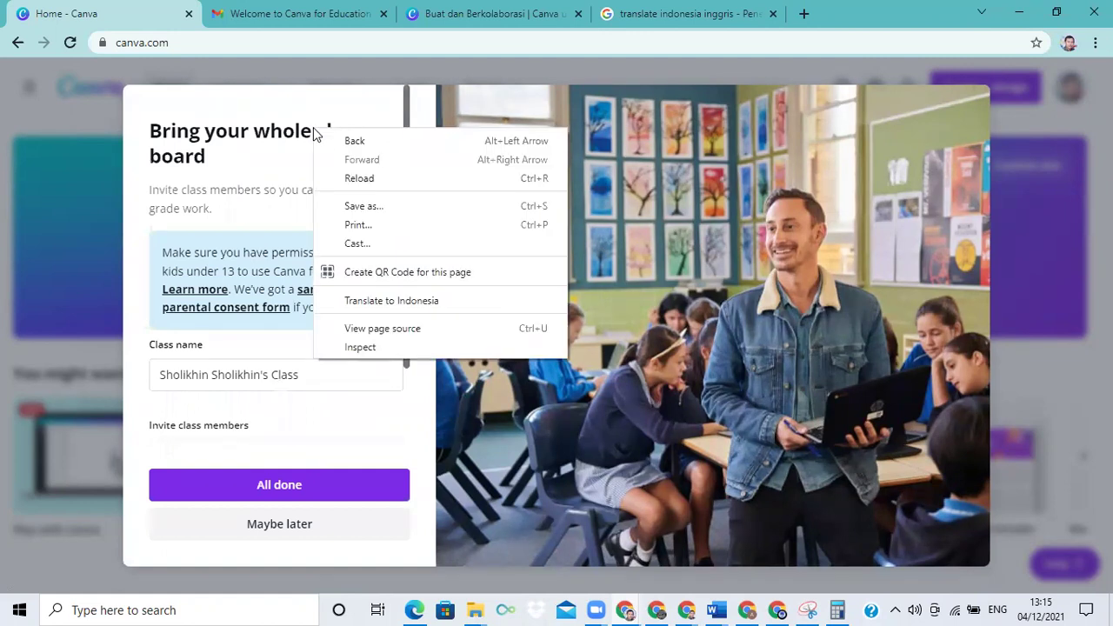
click(409, 308)
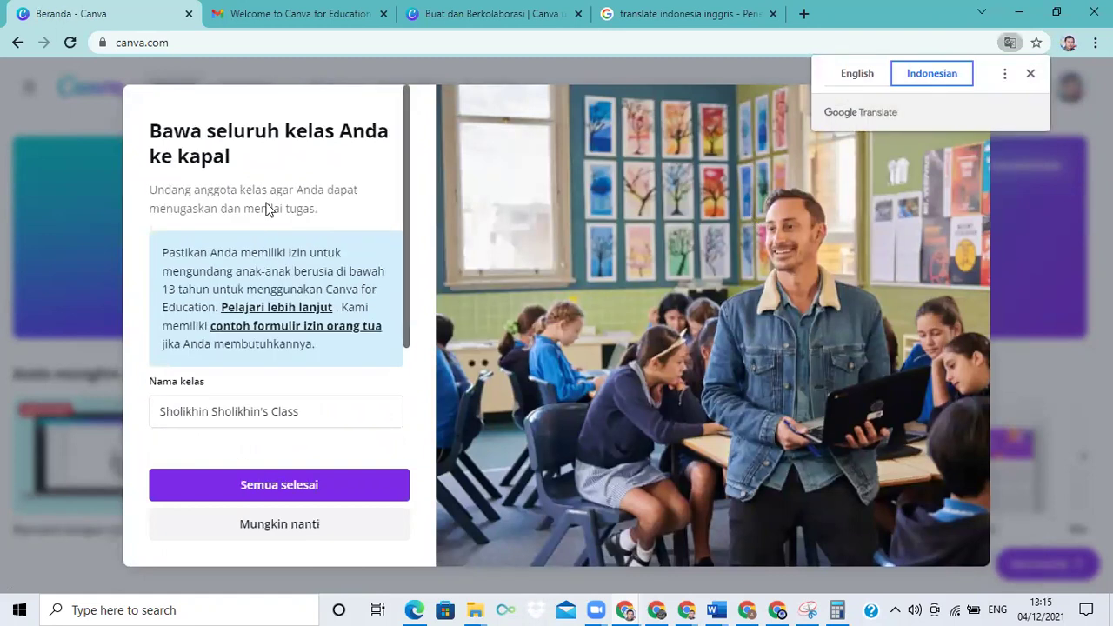
click(341, 217)
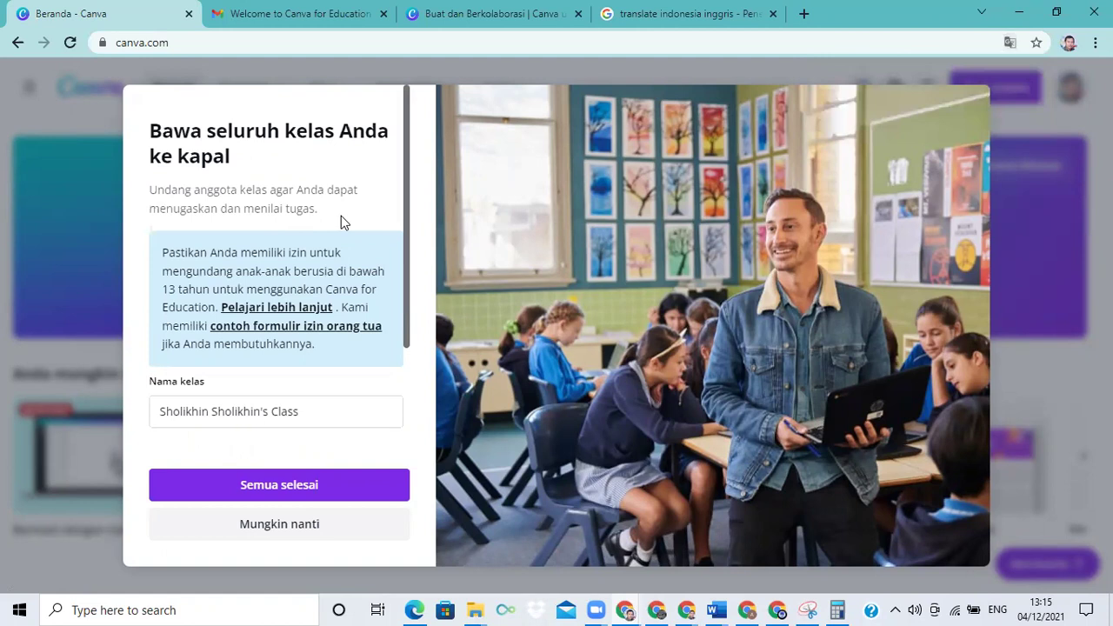
drag(405, 184, 401, 310)
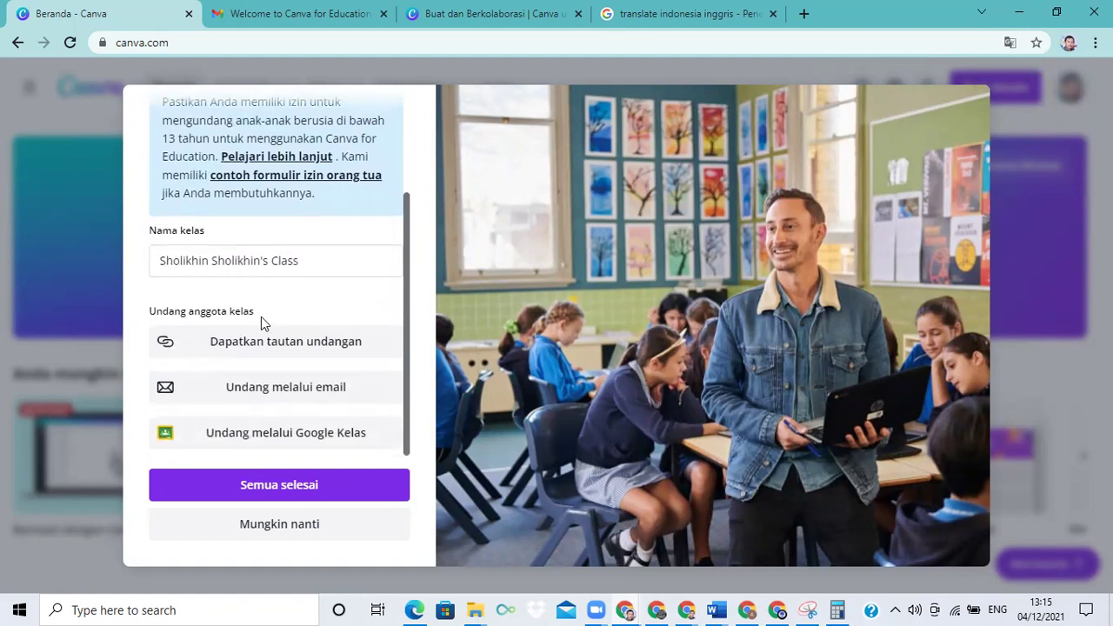
click(256, 525)
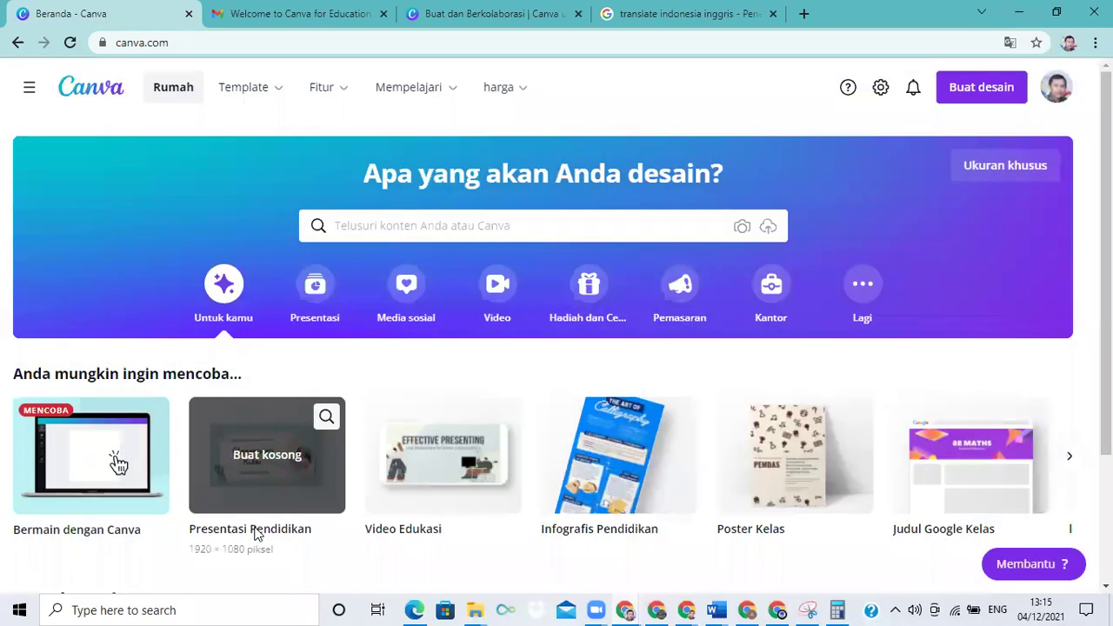
Show the home page's side navigation and go through all four introductory tour tips to the end
click(31, 88)
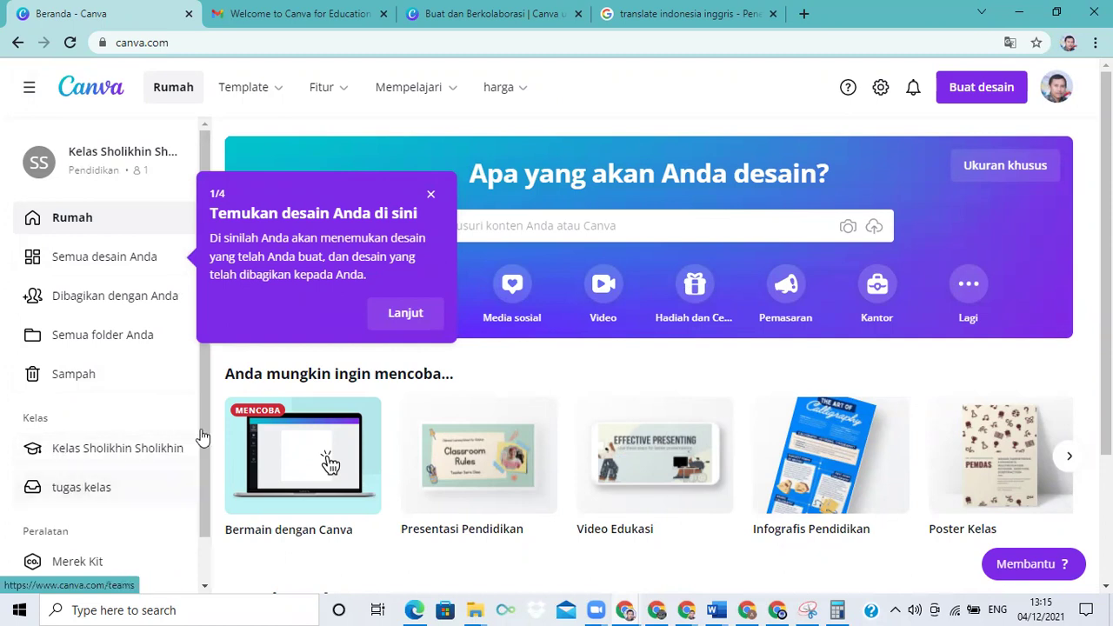
drag(206, 414, 203, 466)
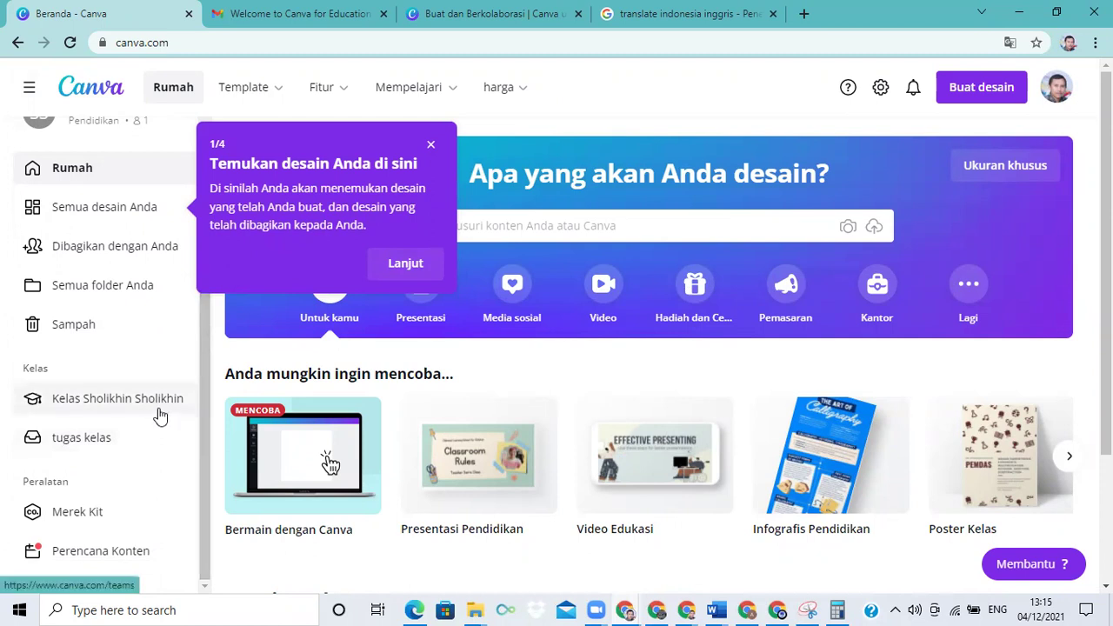
mouse_move(351, 459)
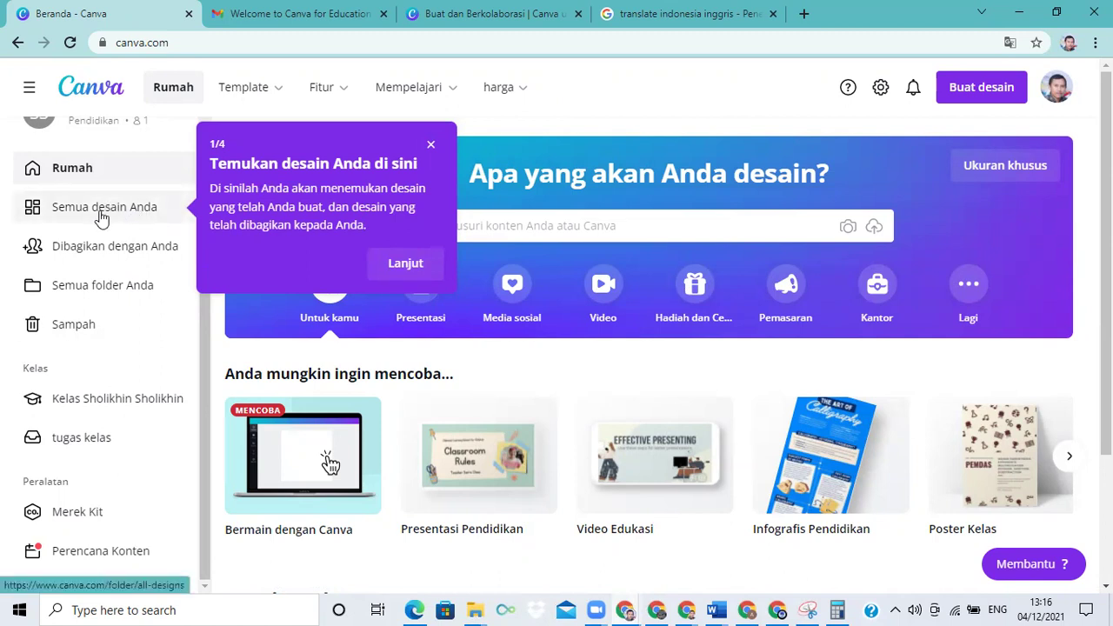
click(409, 264)
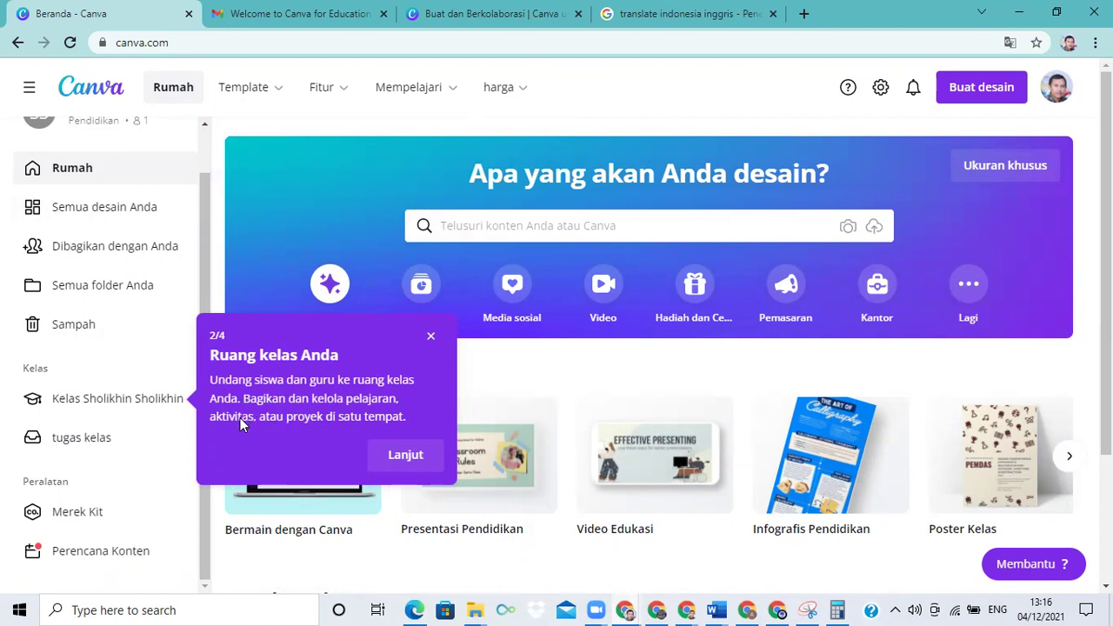
click(397, 453)
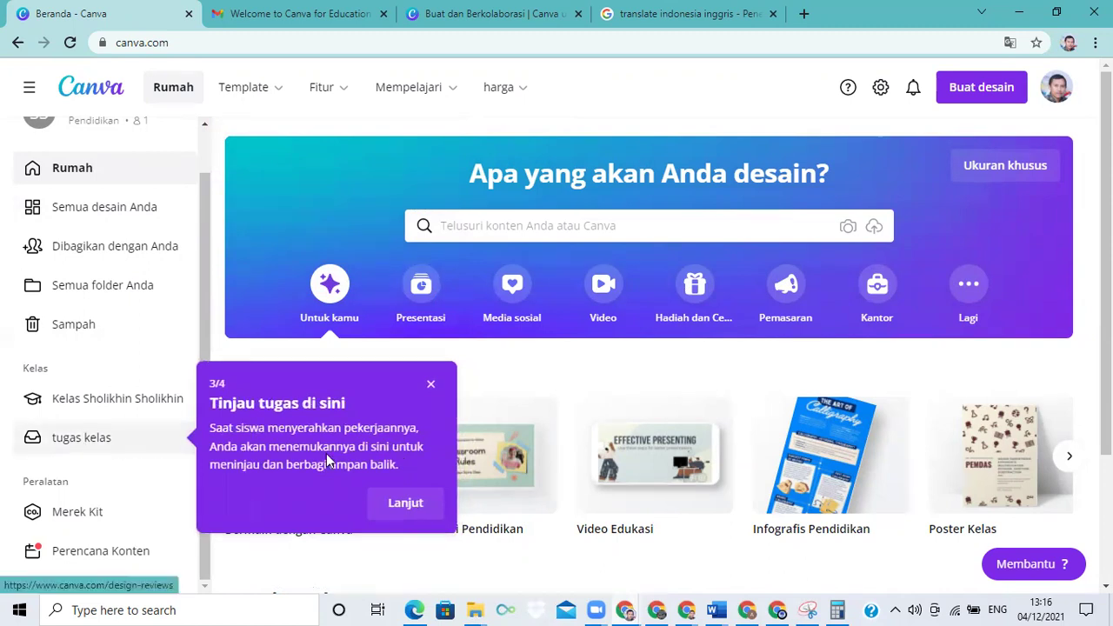
click(396, 495)
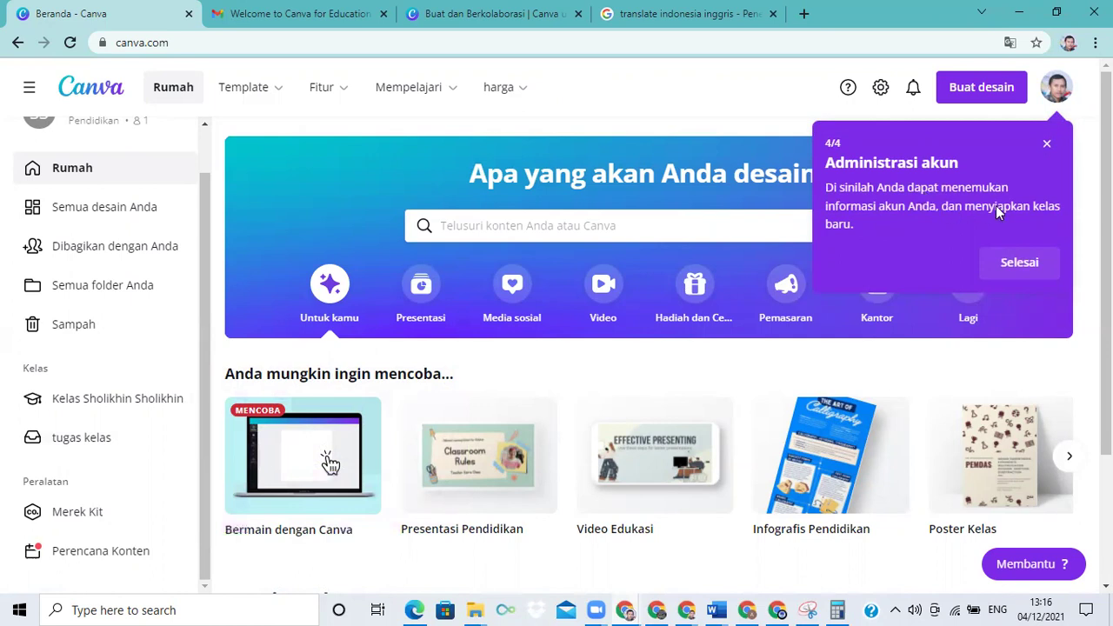
click(1020, 258)
View the account settings from the profile, and return to the Canva home page
click(1056, 91)
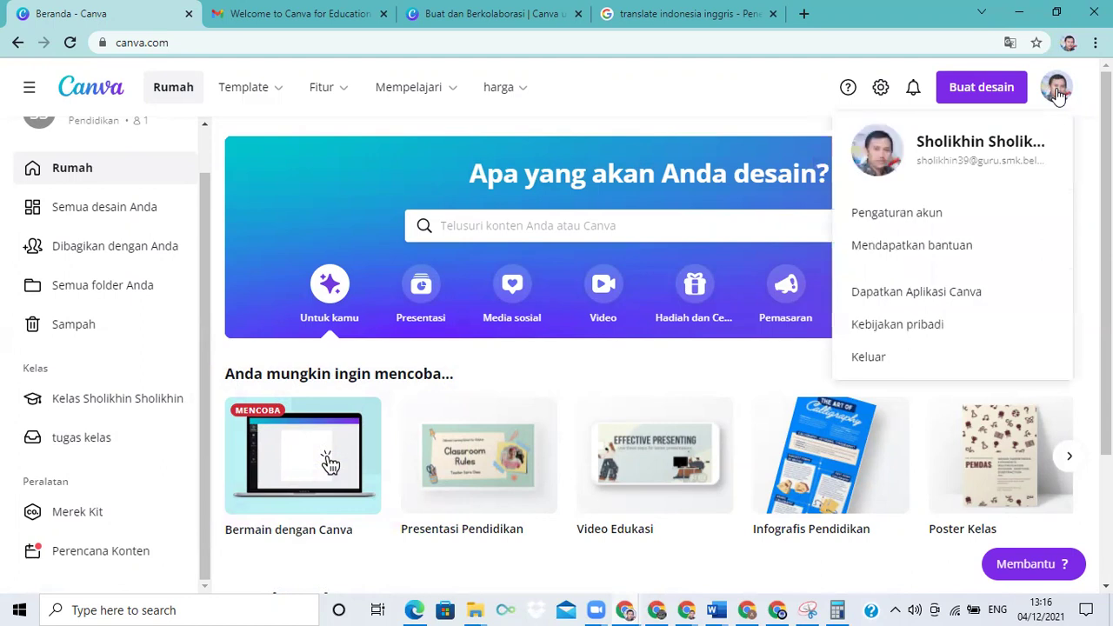
click(974, 221)
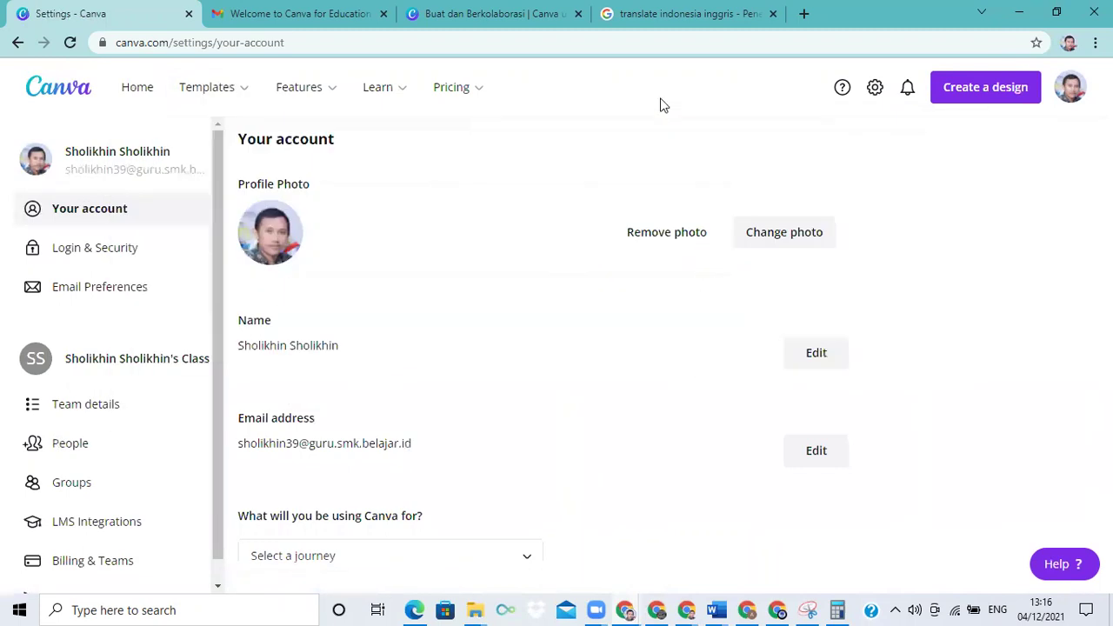
mouse_move(141, 125)
click(130, 92)
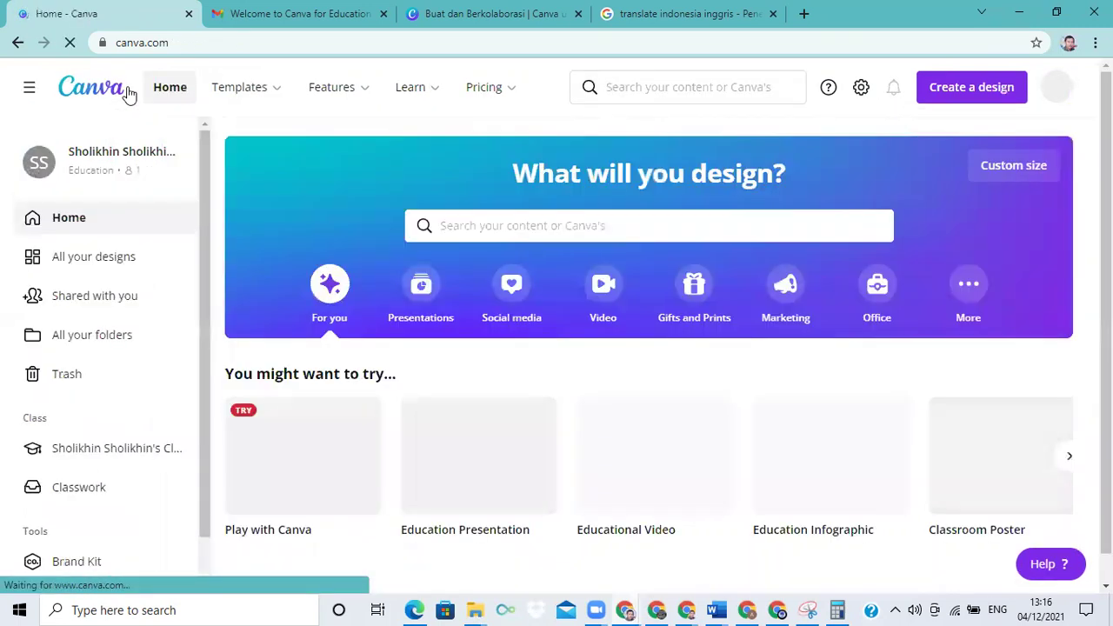
Compare the side navigation of the free Canva account's home page with that of the Education account
key(alt+Tab)
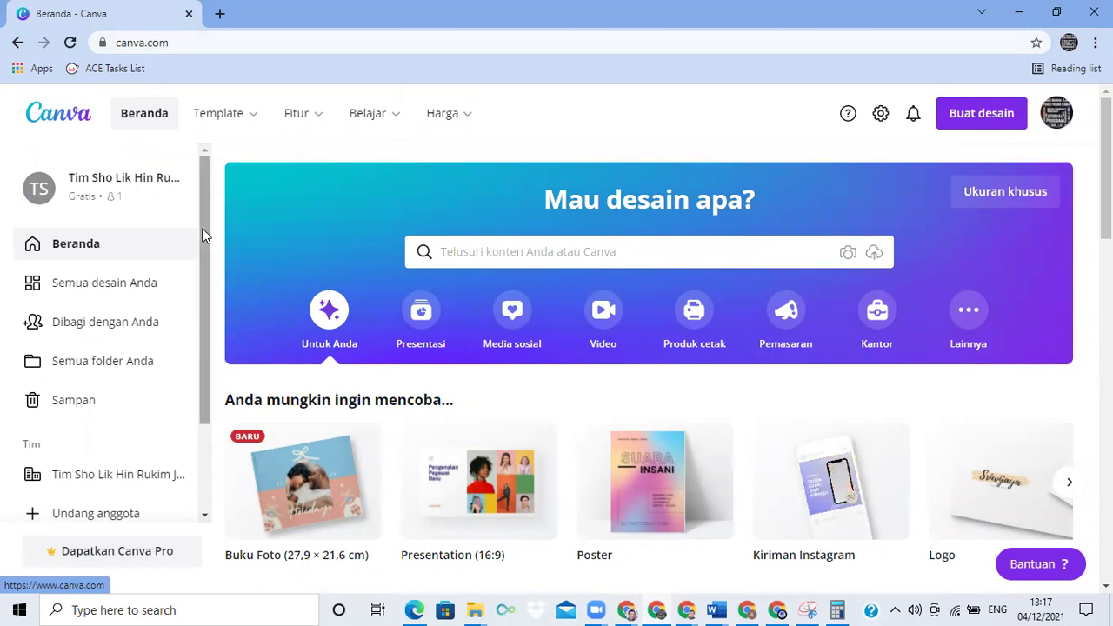
drag(206, 321, 200, 419)
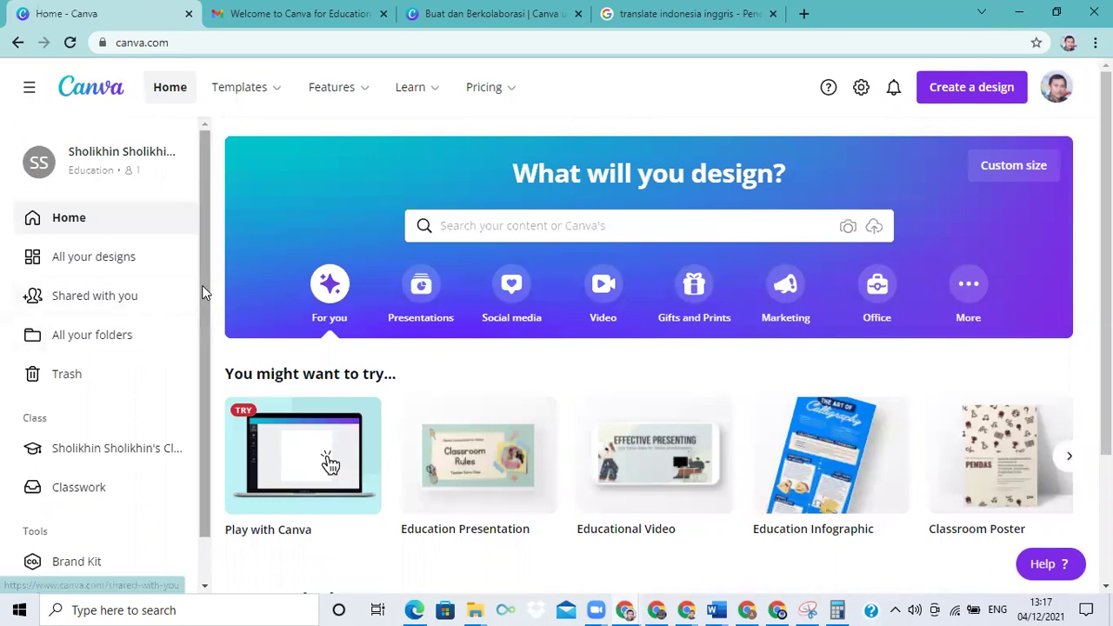
drag(202, 286, 206, 350)
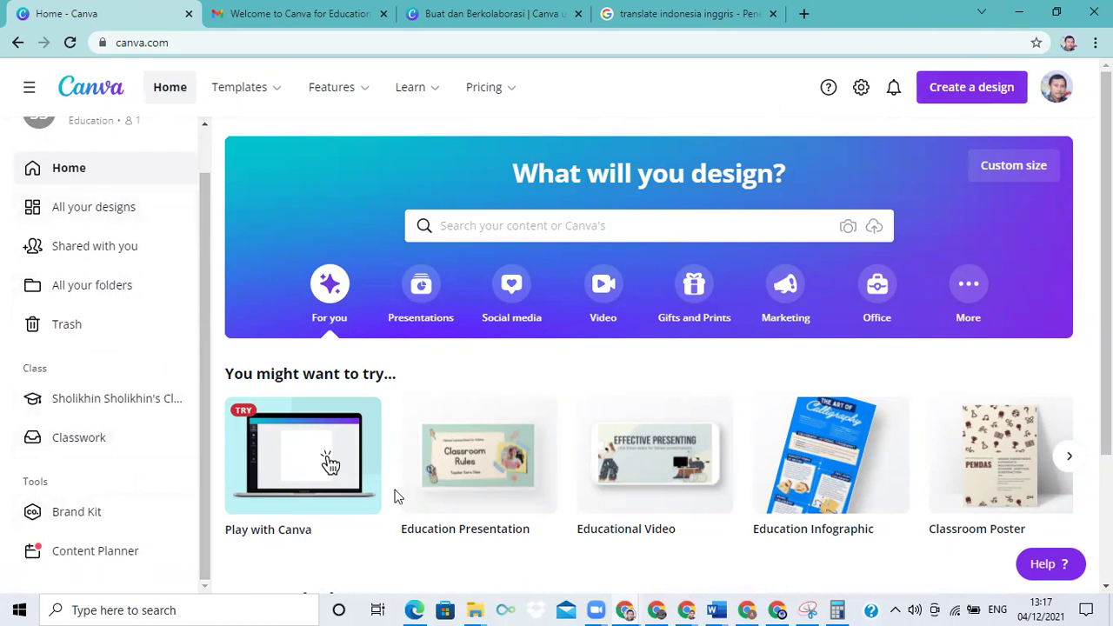
Start the Play with Canva design in the Education account and a blank Buku Foto (27,9 × 21,6 cm) design in the free account
click(315, 461)
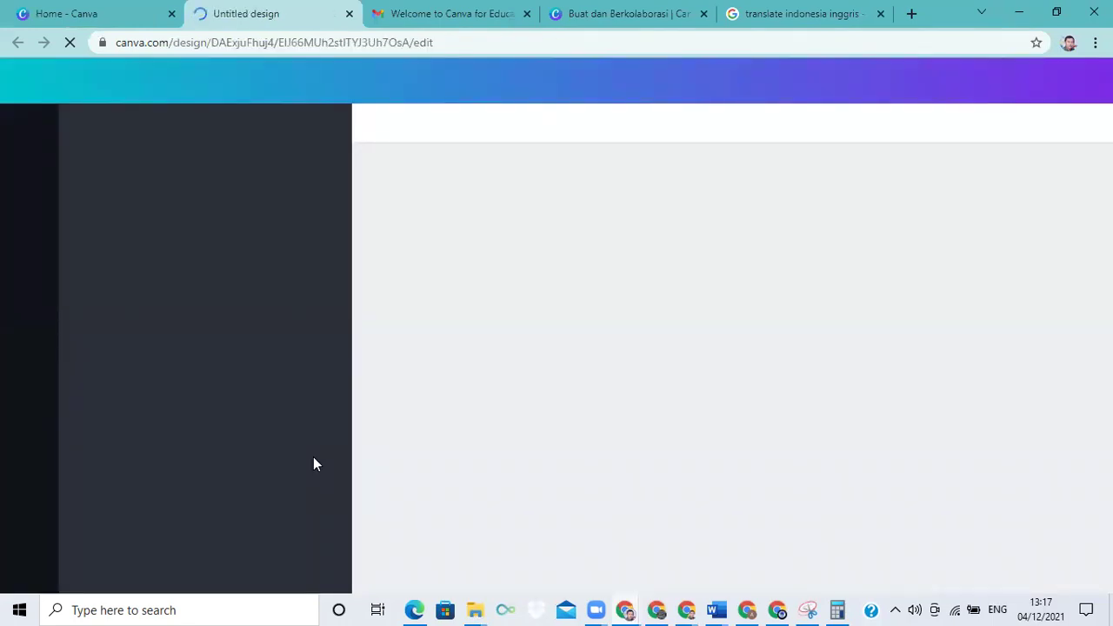
key(alt+Tab)
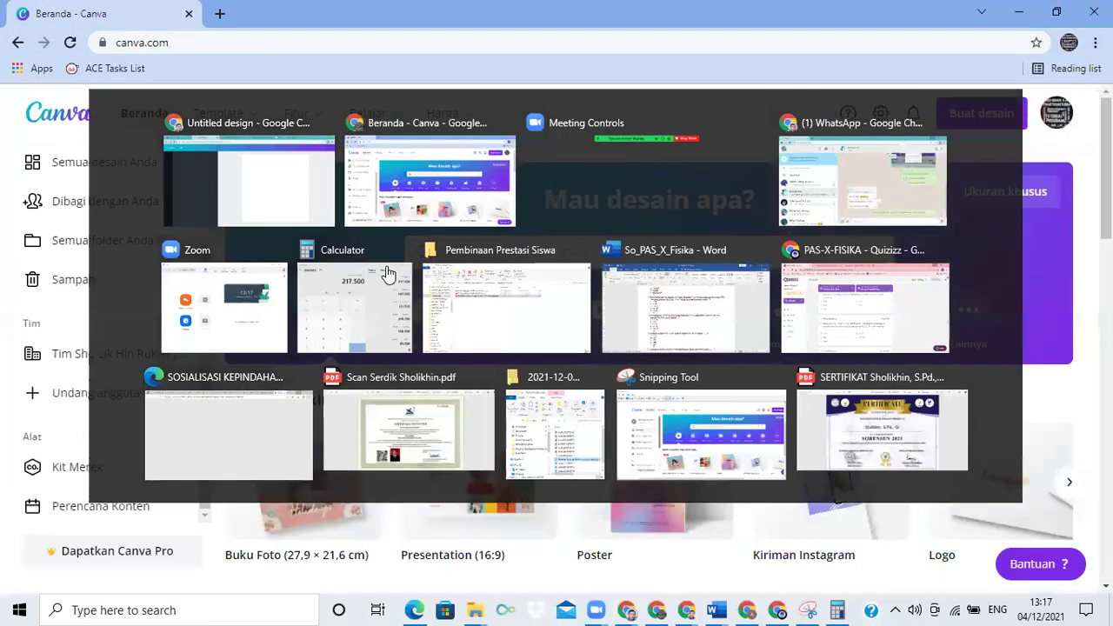
scroll(195, 188, up, 2)
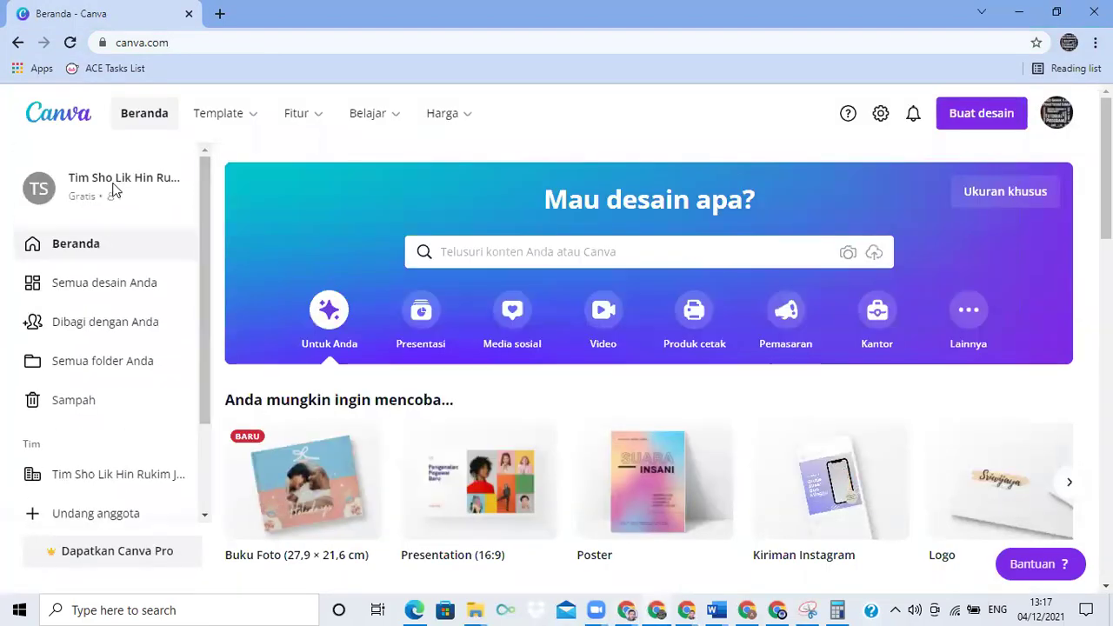
click(982, 114)
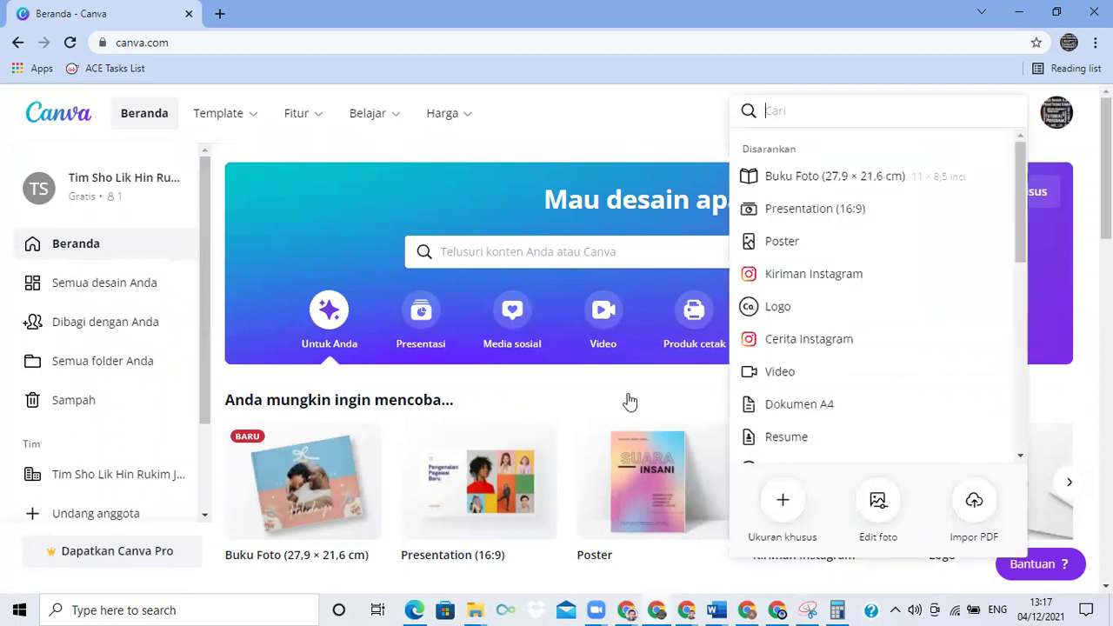
click(263, 483)
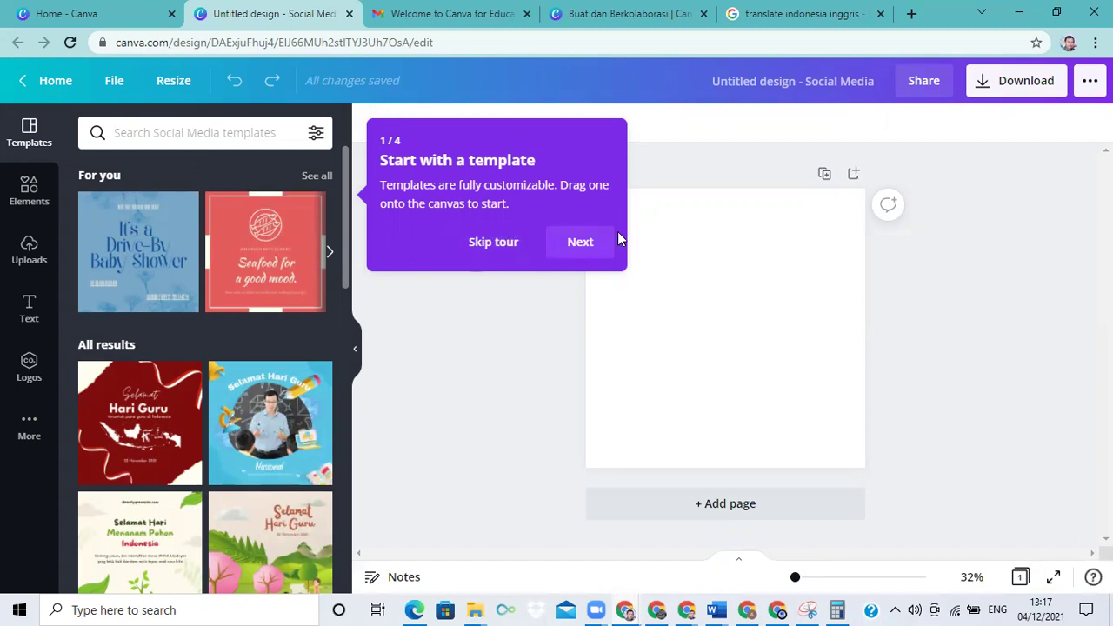
Skip the editor tour in the Education account's Social Media design and browse its templates, elements and suggested element searches
click(493, 243)
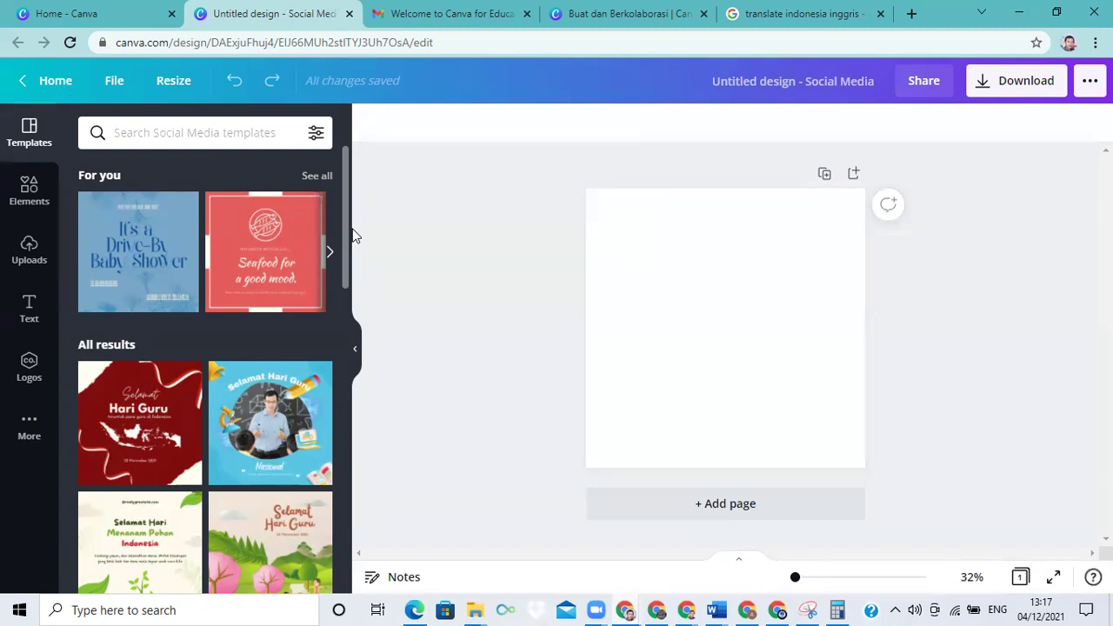
drag(346, 248, 360, 141)
click(28, 193)
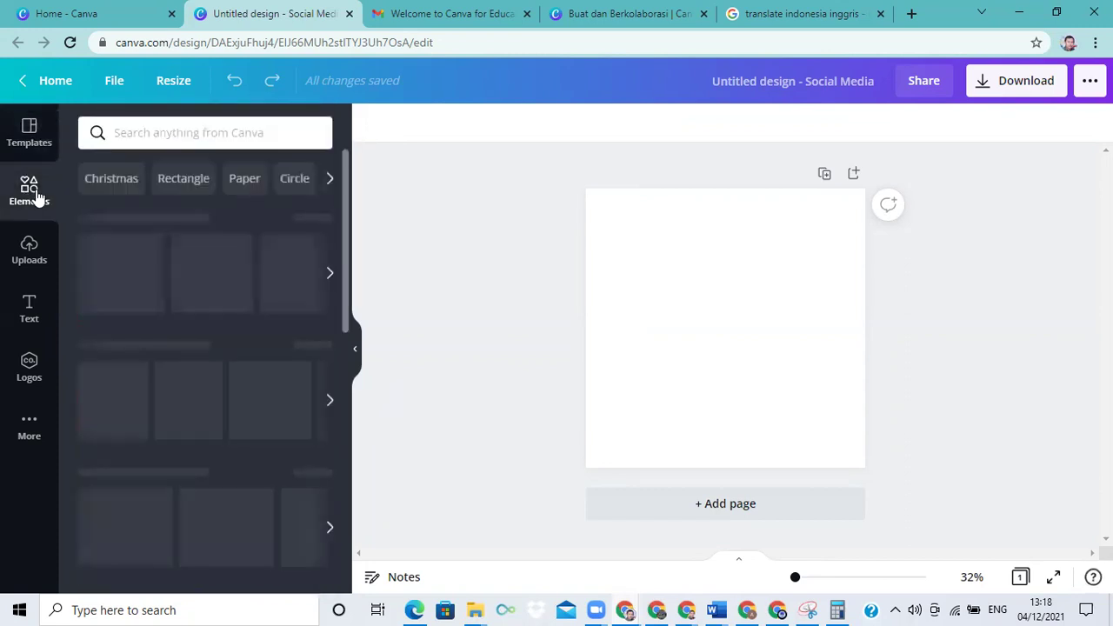
drag(346, 233, 355, 204)
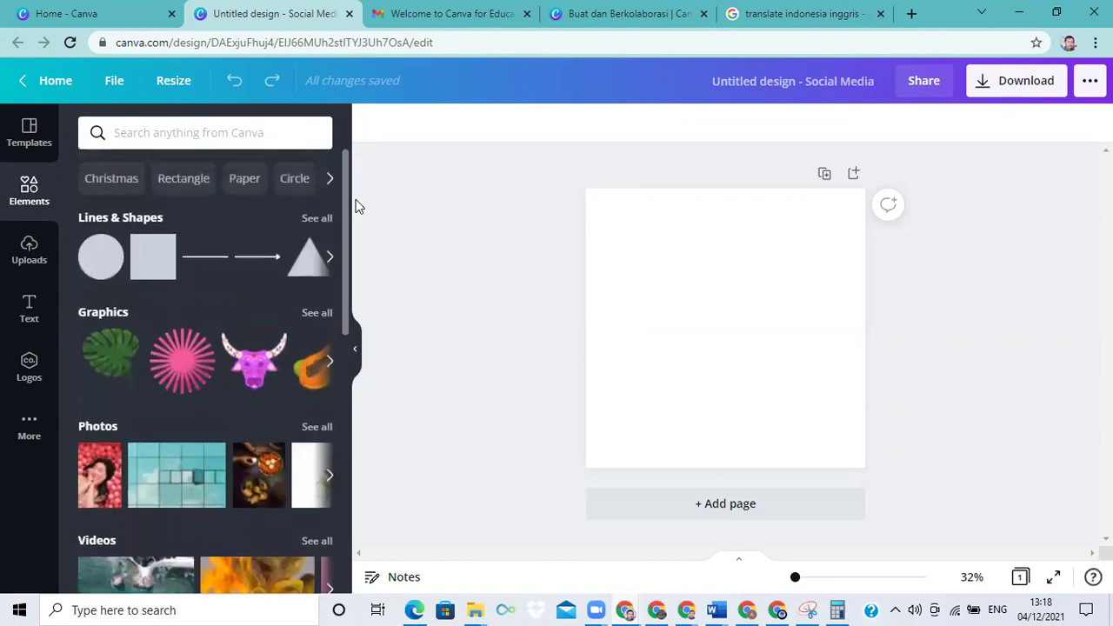
click(252, 135)
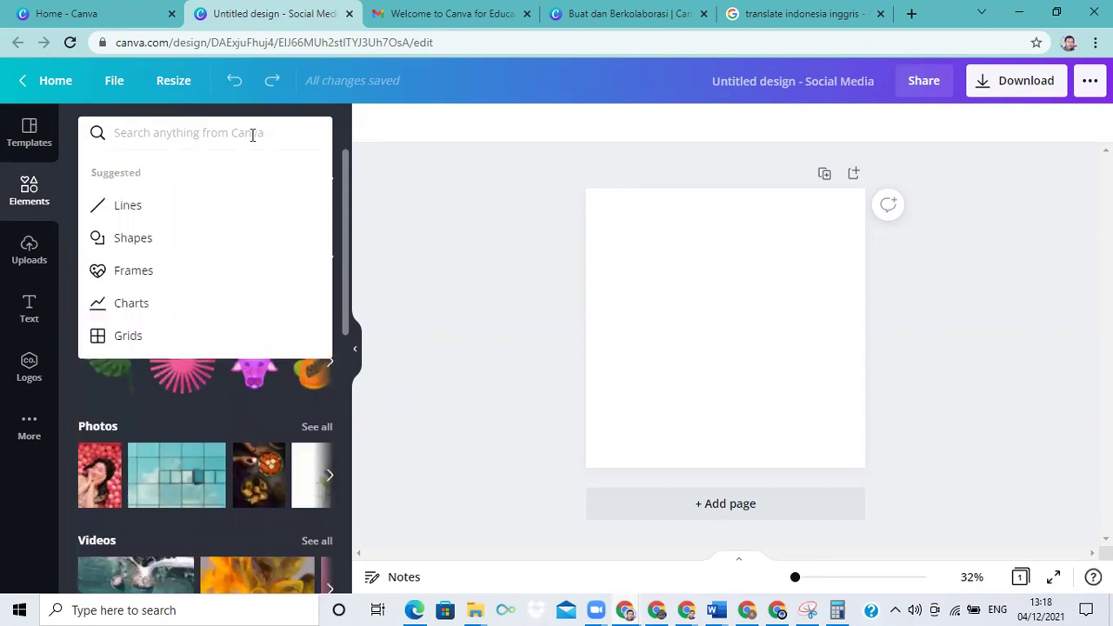
click(458, 200)
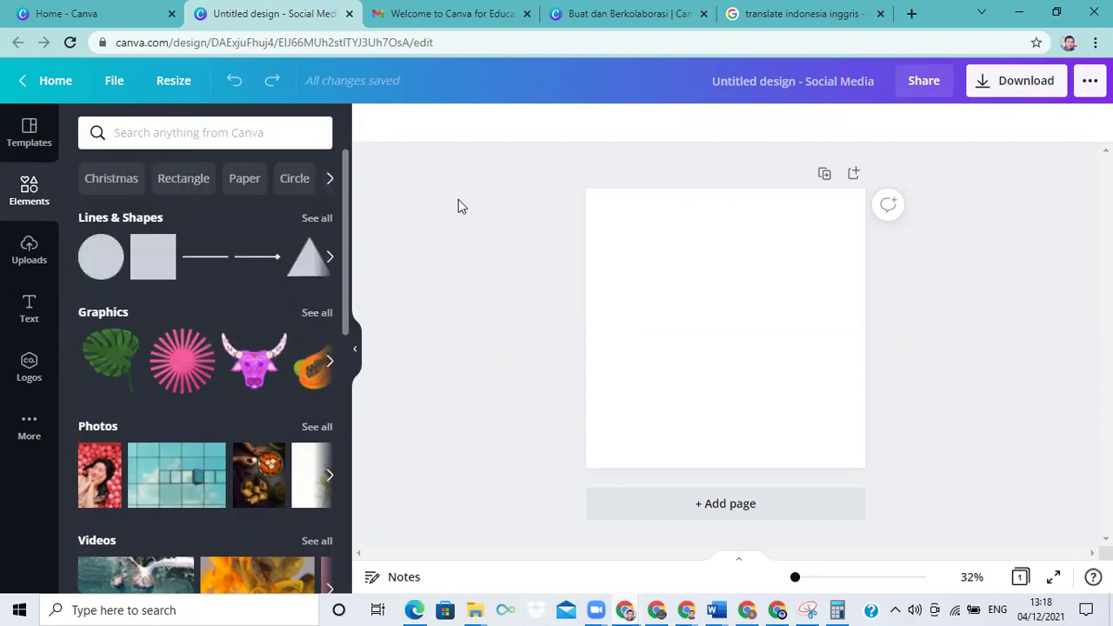
Switch to the free account's photo book design and search the elements for "kursi"
click(1014, 10)
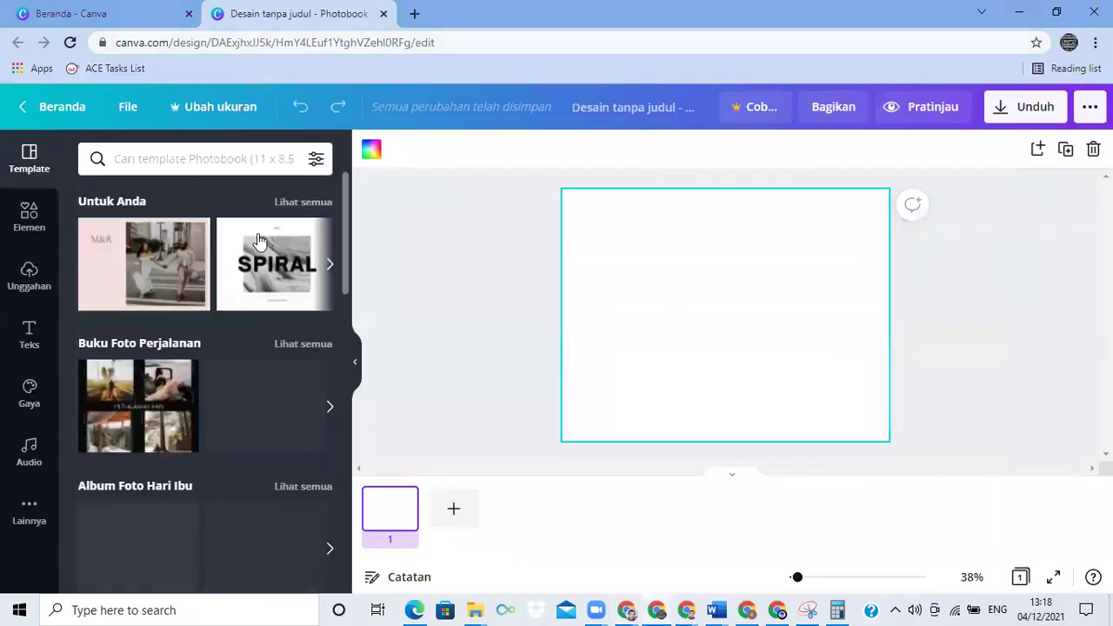
click(29, 219)
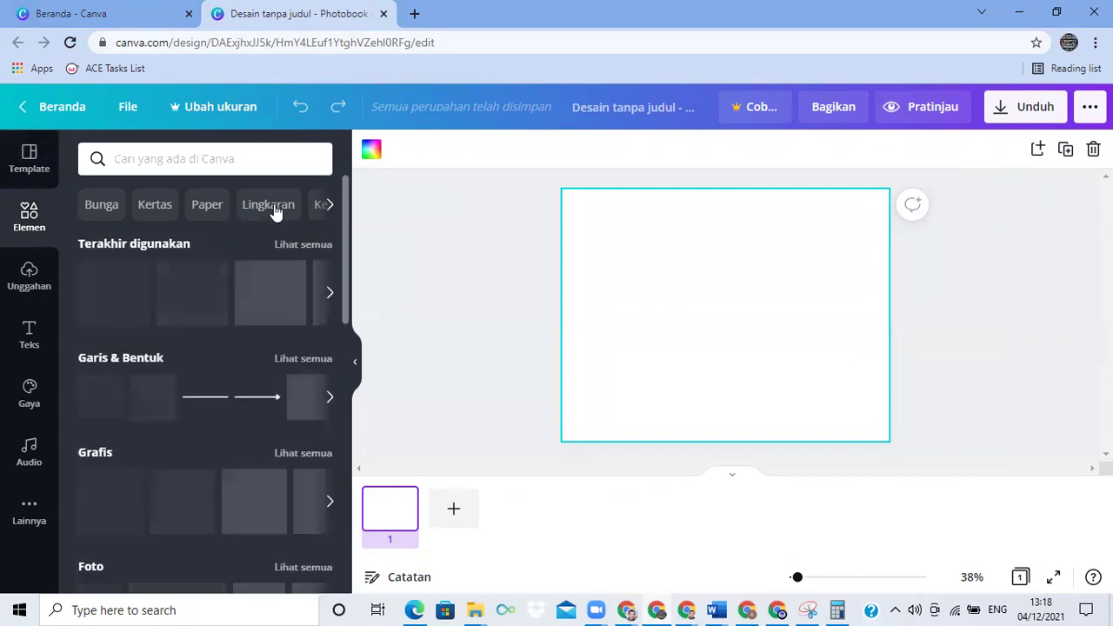
click(271, 167)
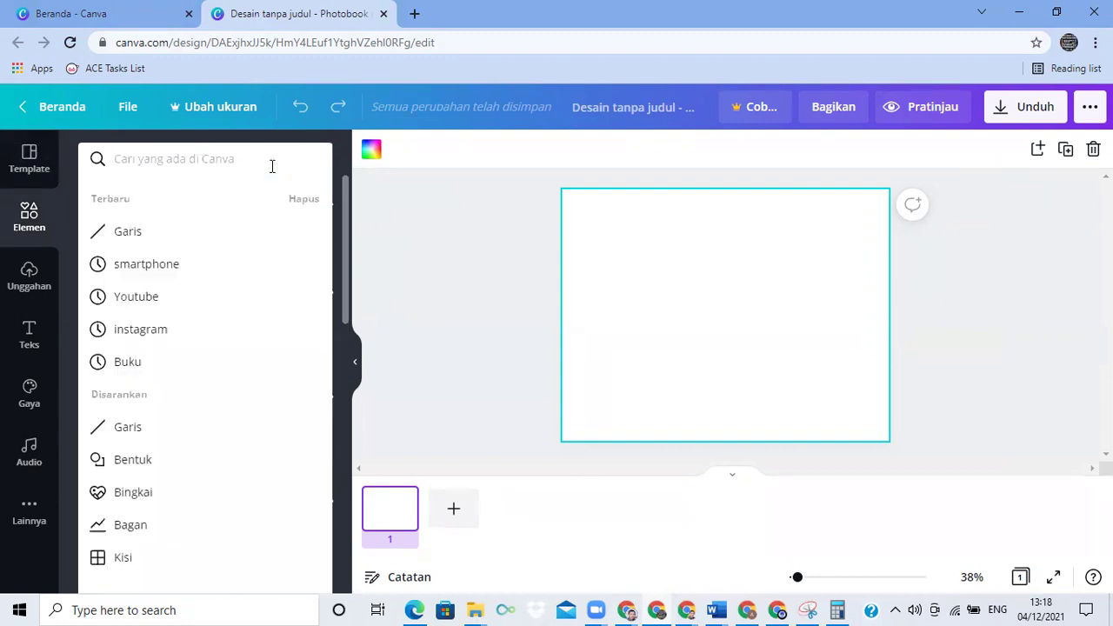
text(kursi)
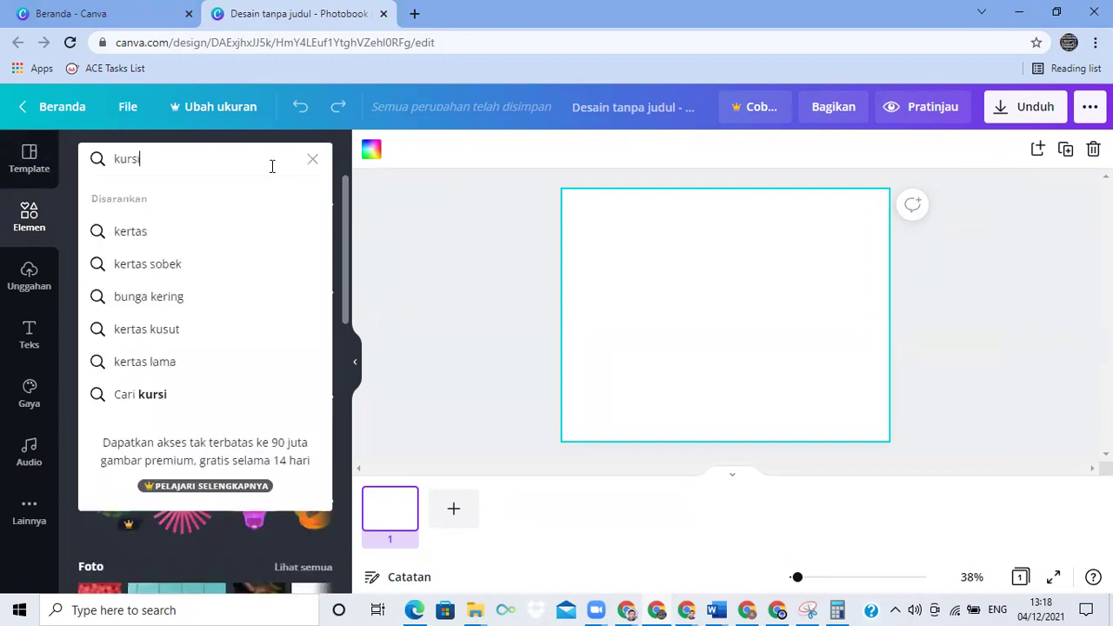
key(Return)
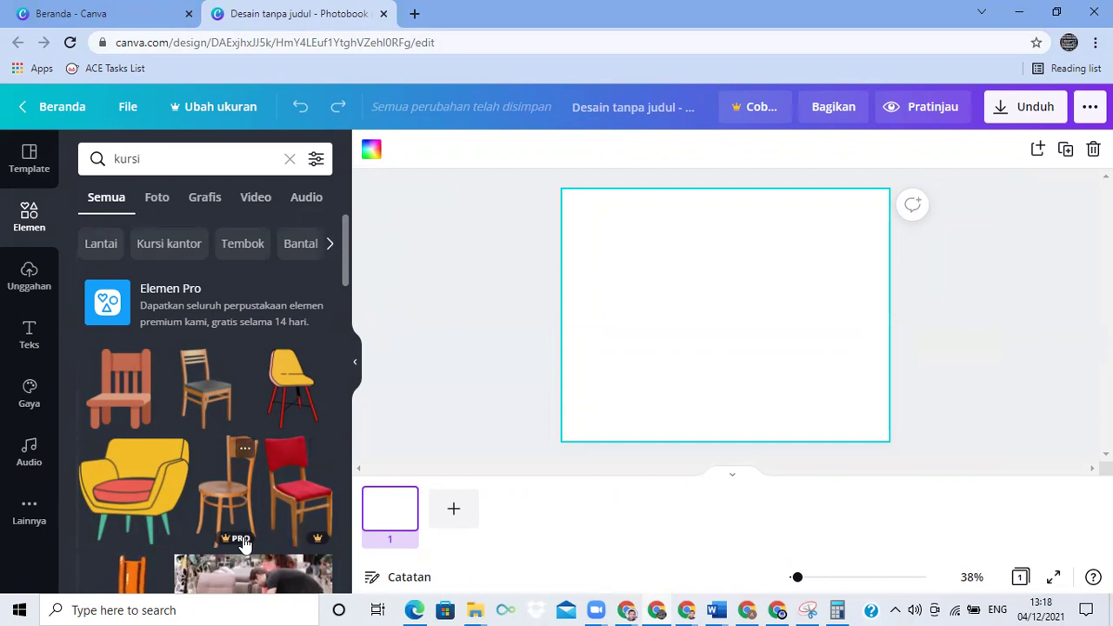
Return to the Education account's Social Media design and search its elements for "kursi"
key(alt+Tab)
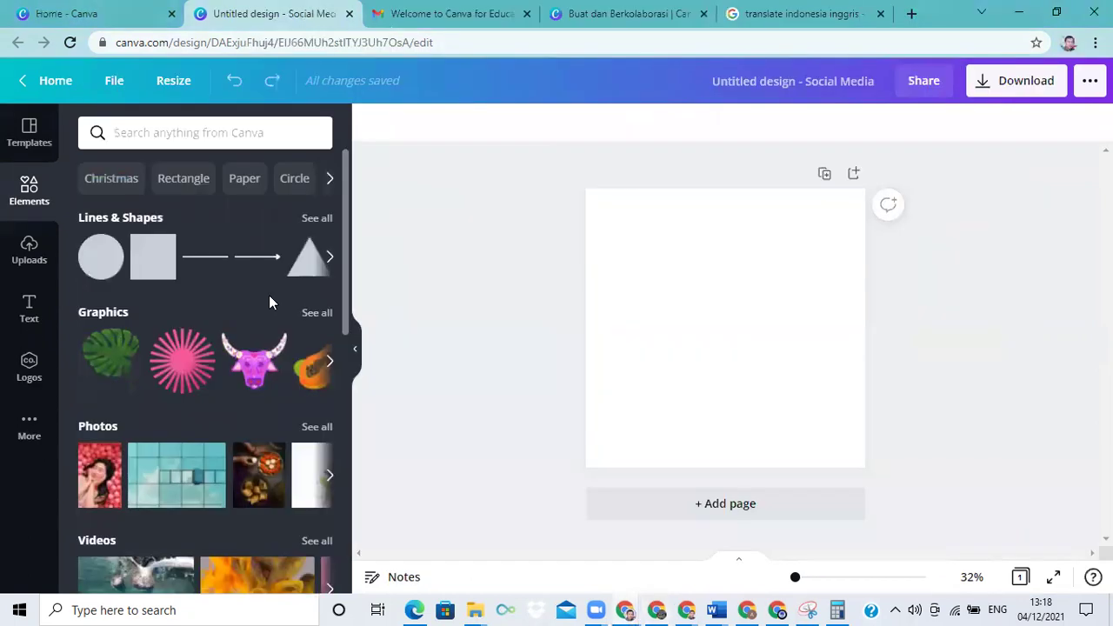
click(273, 137)
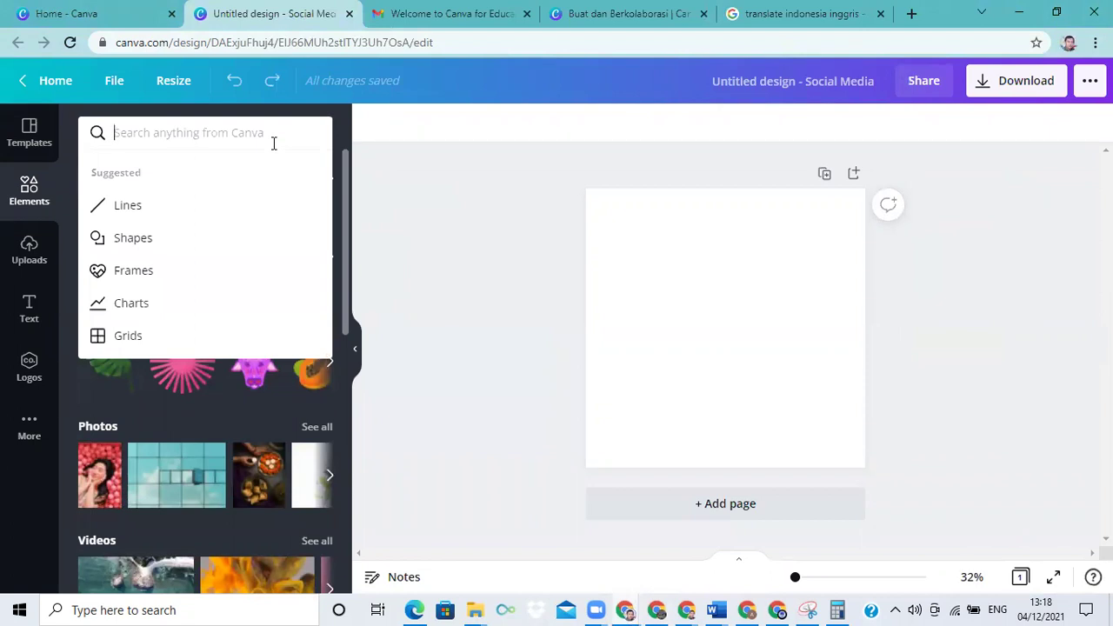
text(kurs)
key(Return)
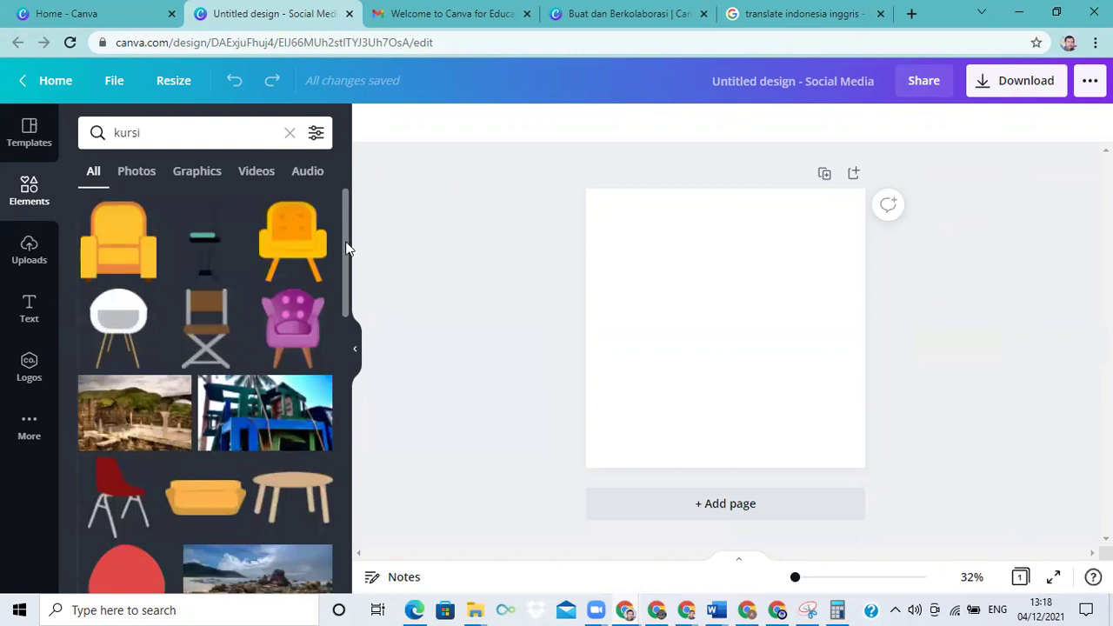
Compare the "kursi" element results in the Education design with those in the free account's photo book design
scroll(349, 300, down, 3)
drag(349, 300, 339, 559)
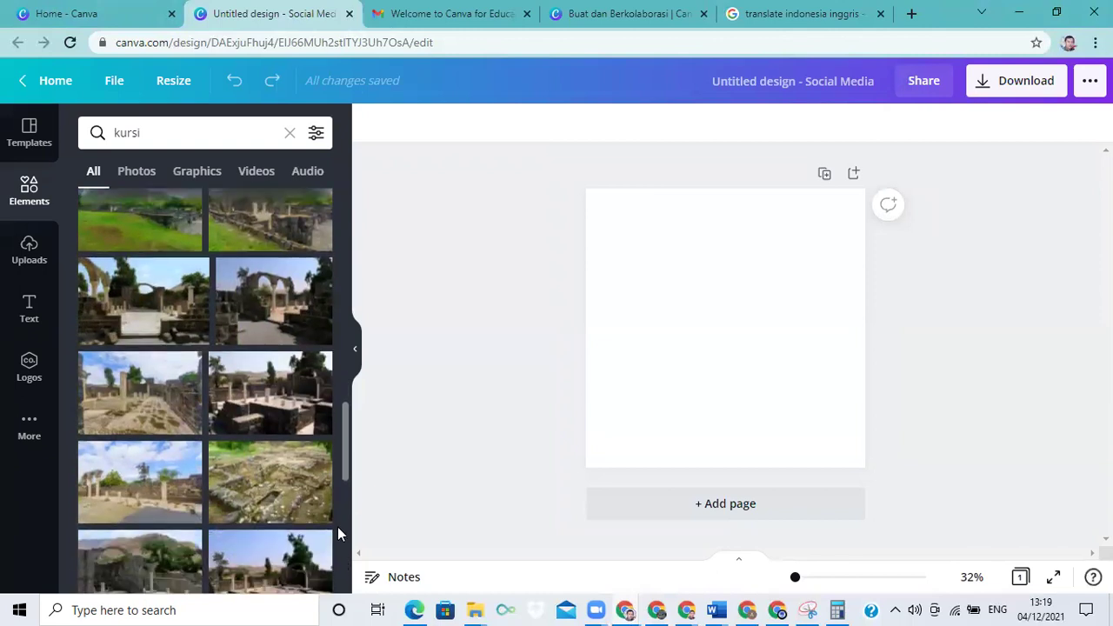
scroll(341, 525, down, 3)
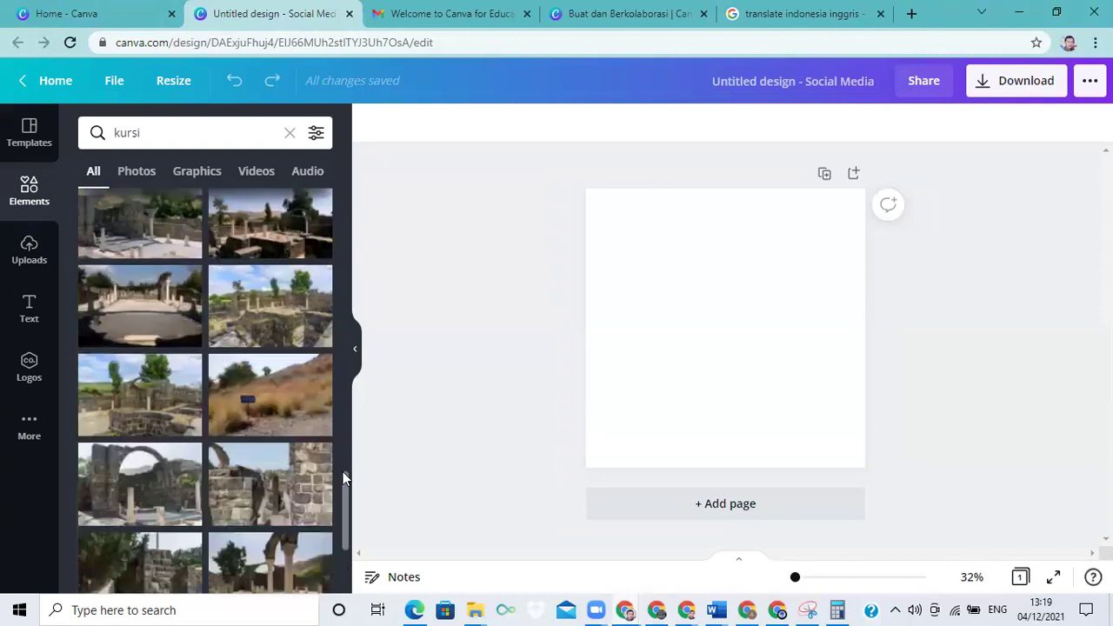
drag(346, 496, 332, 195)
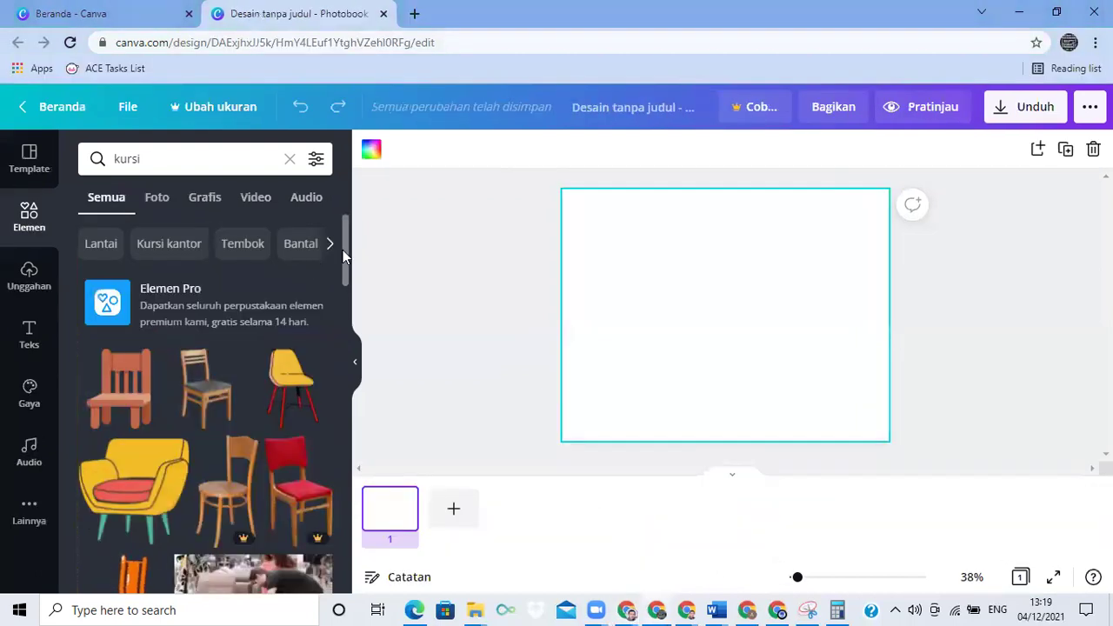
drag(343, 249, 355, 228)
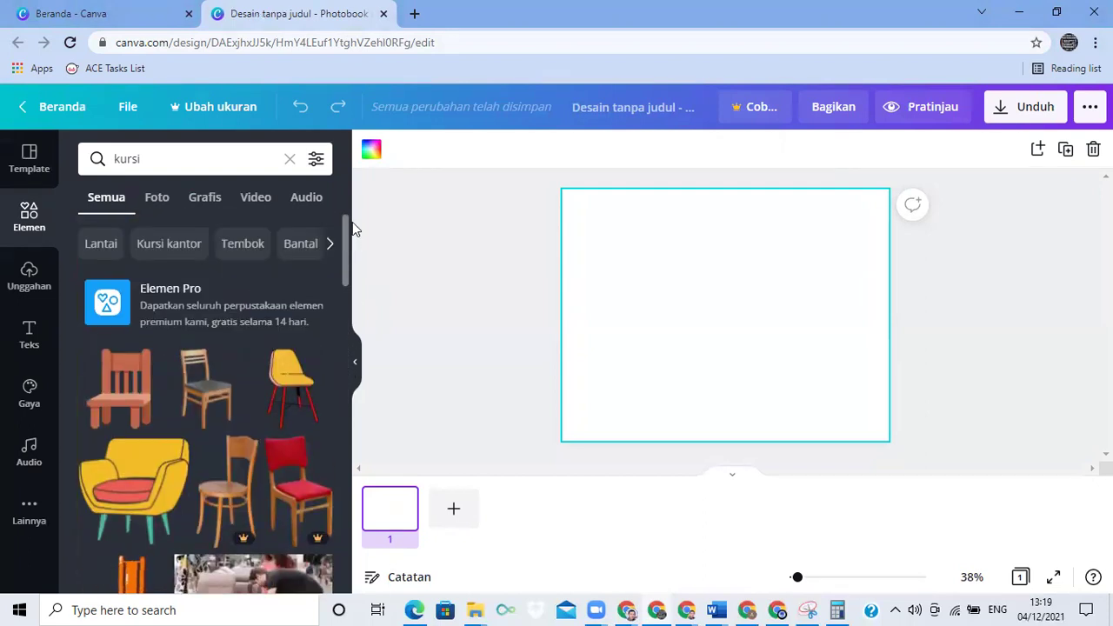
click(290, 161)
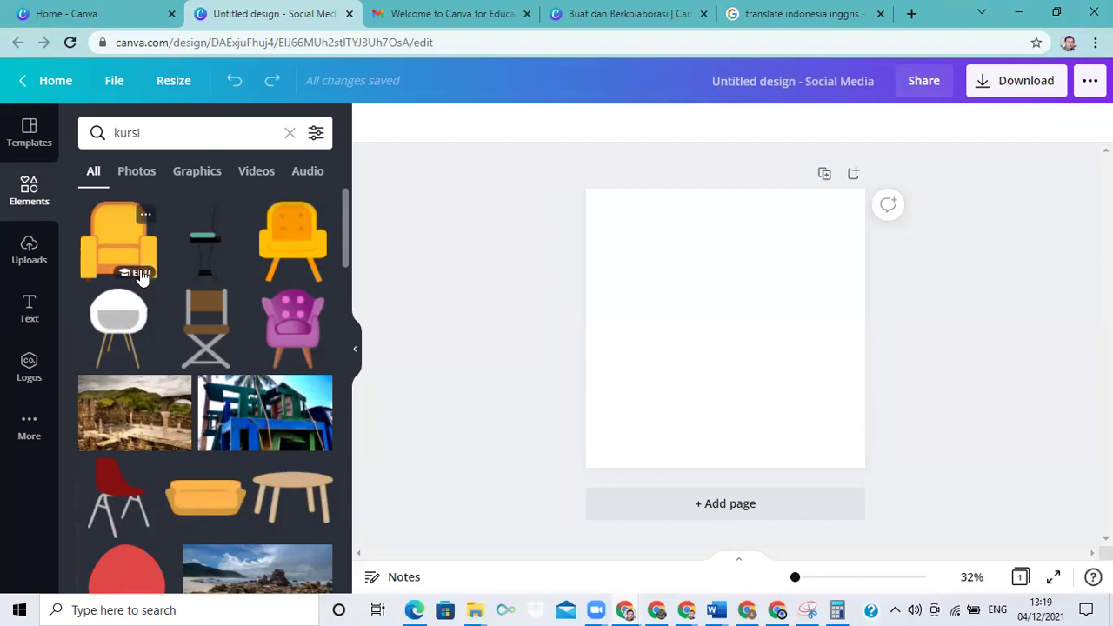
Look through the Education design's "kursi" results across all elements, photos only and graphics only
drag(345, 222, 339, 571)
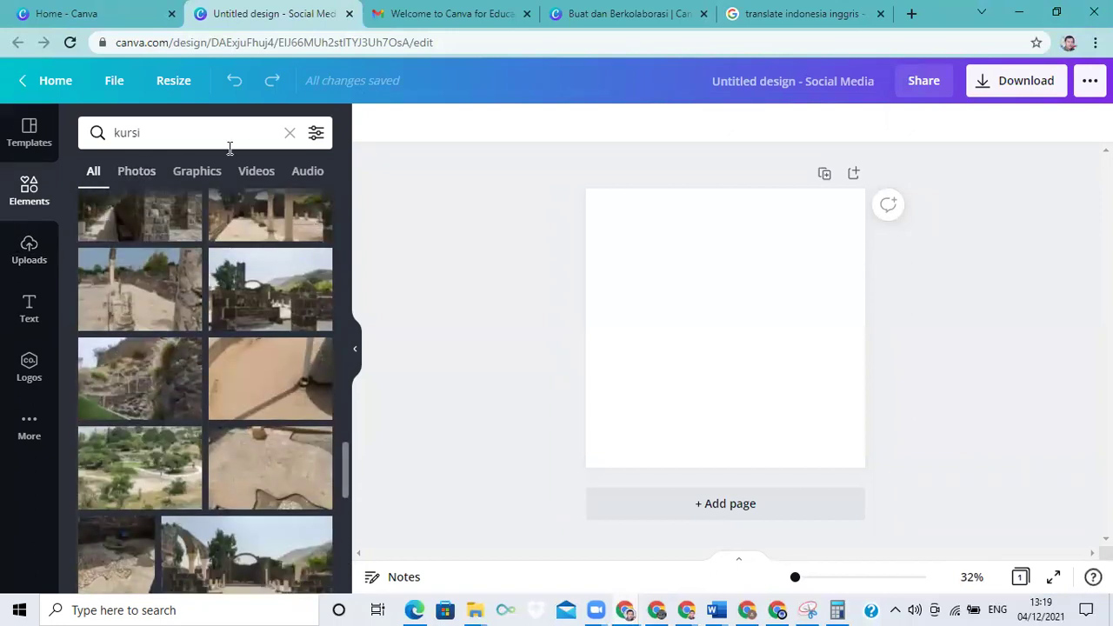
click(141, 178)
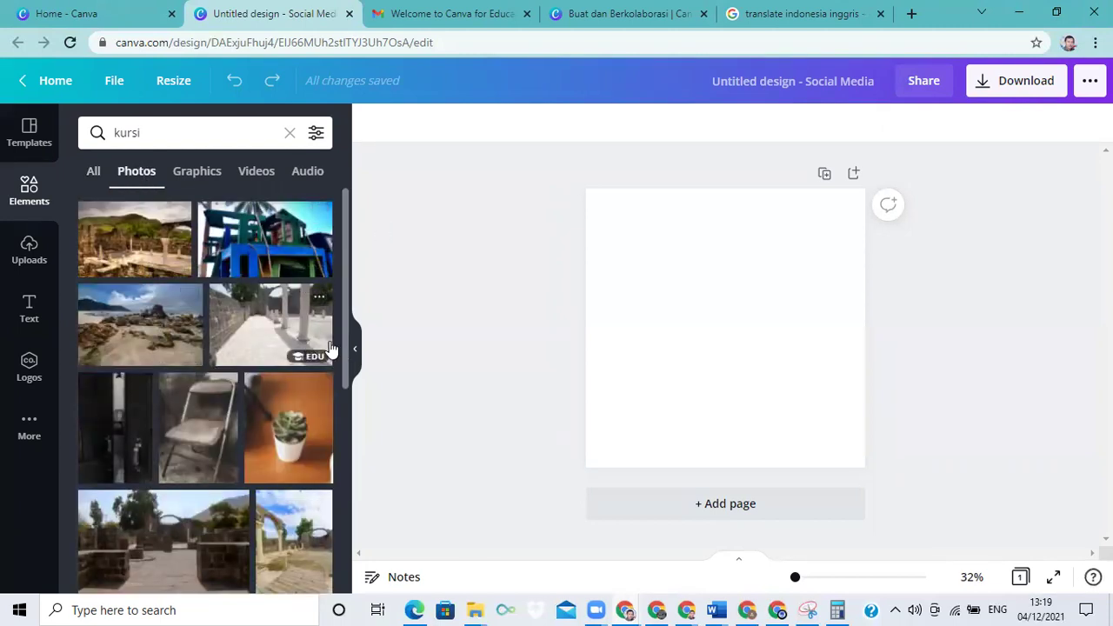
scroll(346, 521, down, 5)
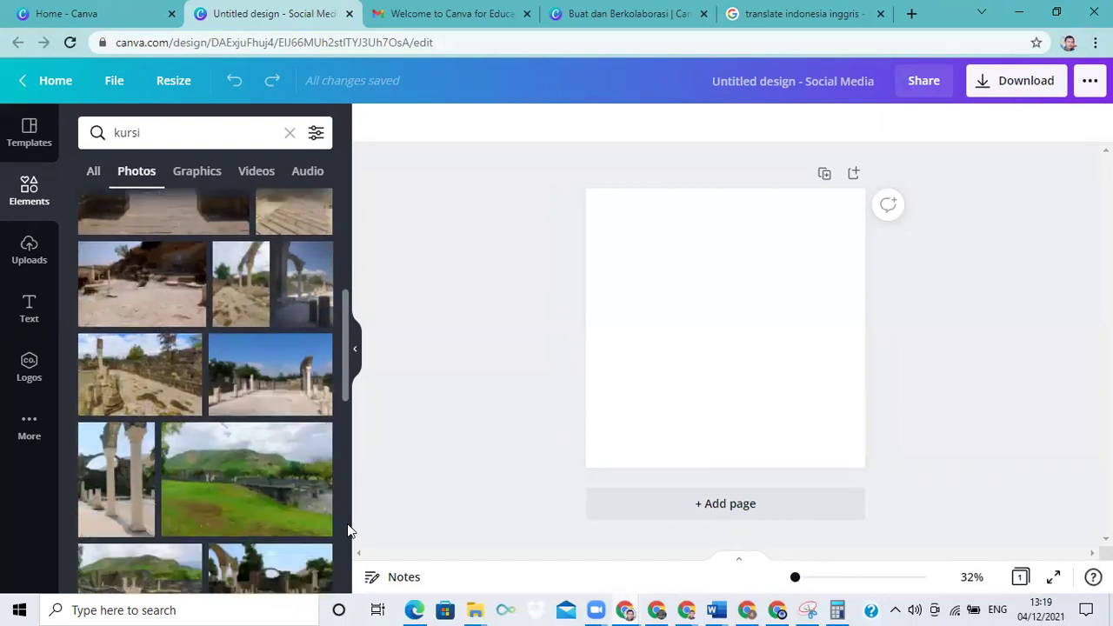
scroll(334, 405, up, 5)
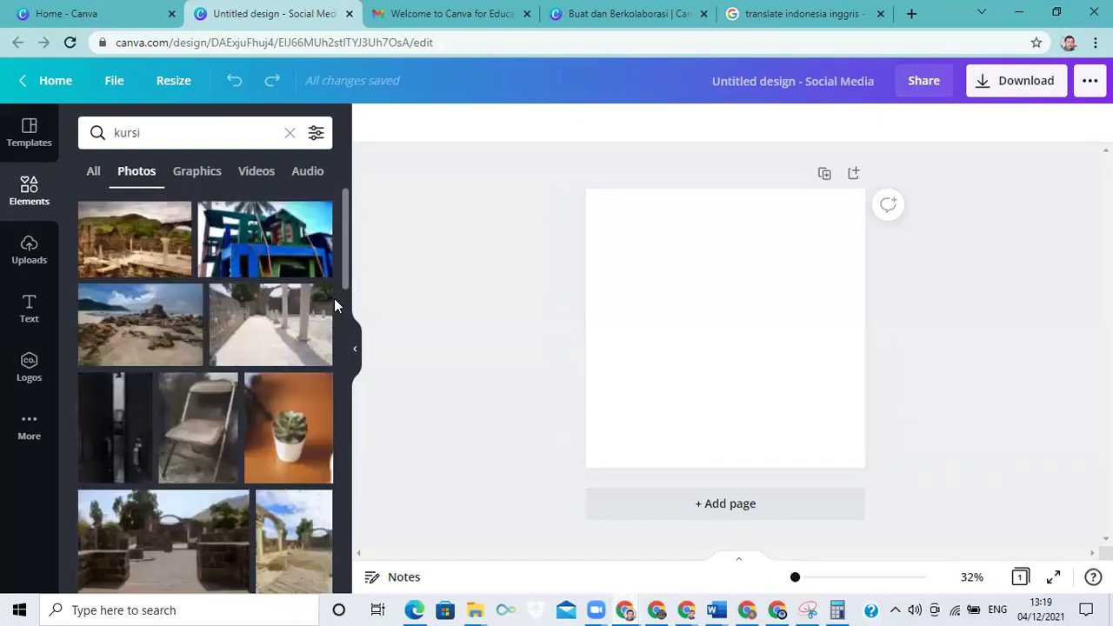
click(204, 174)
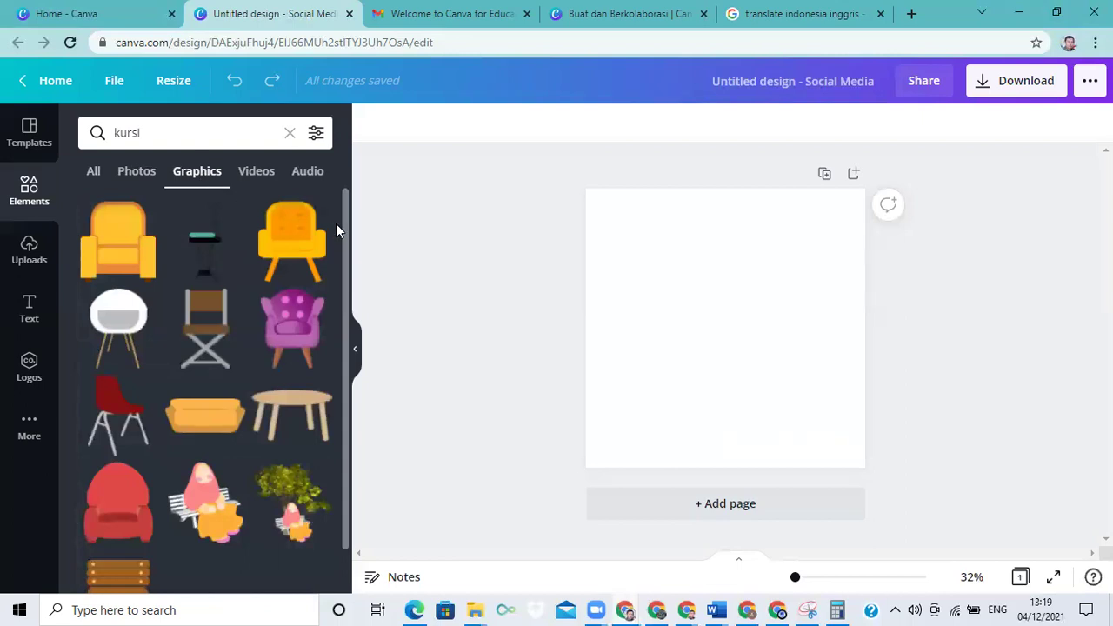
scroll(342, 366, down, 1)
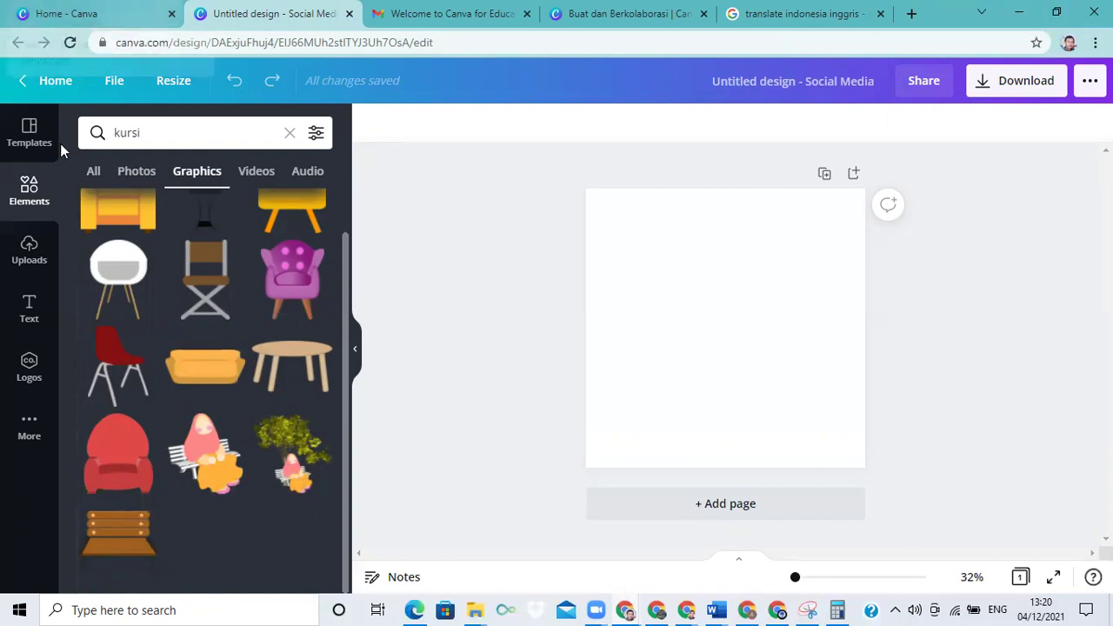
Leave the Social Media design, view the Education class page's designs and folders, and return to the home page
click(29, 135)
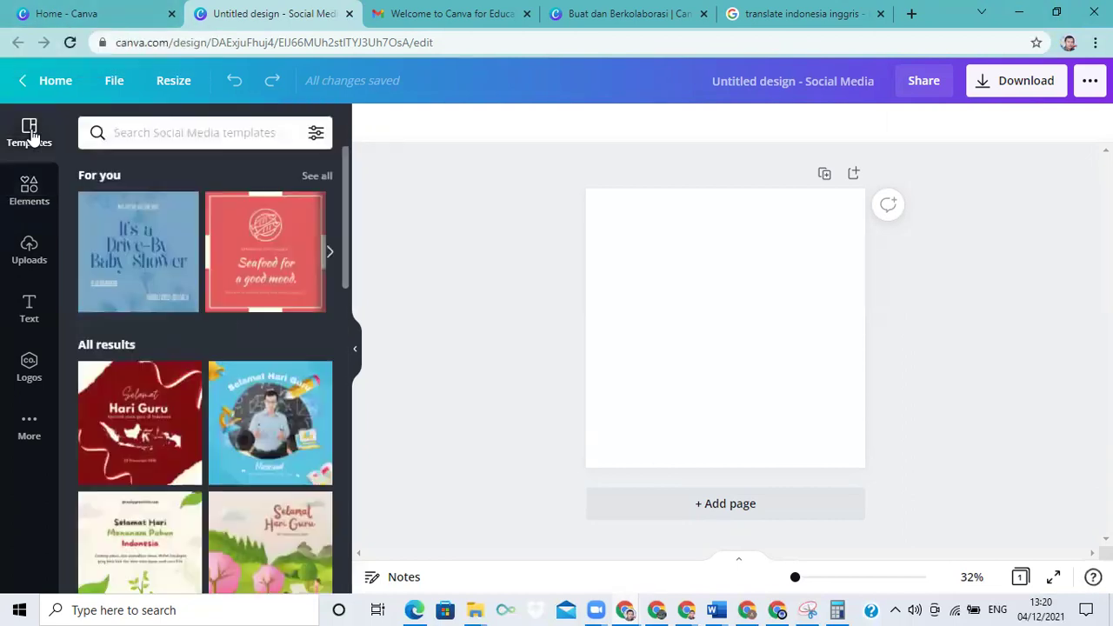
click(52, 78)
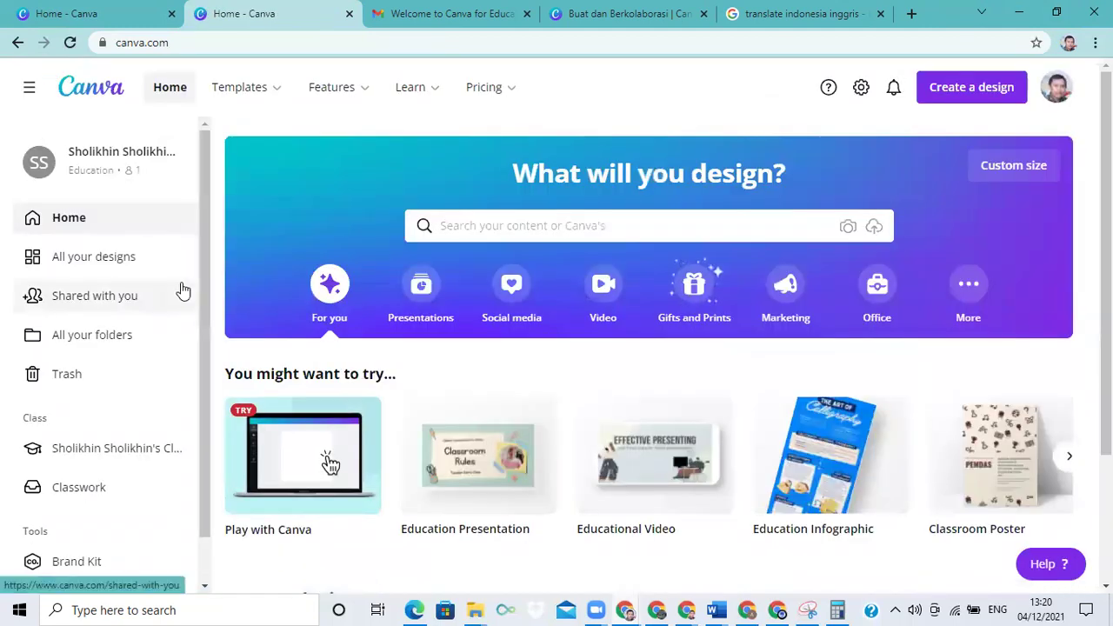
click(112, 459)
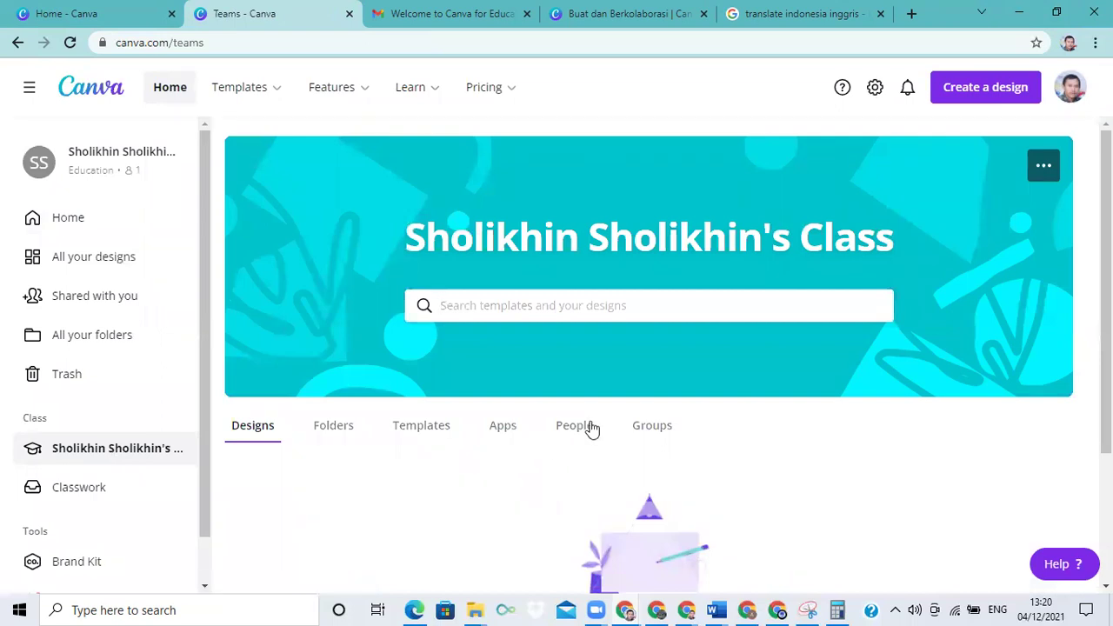
click(339, 426)
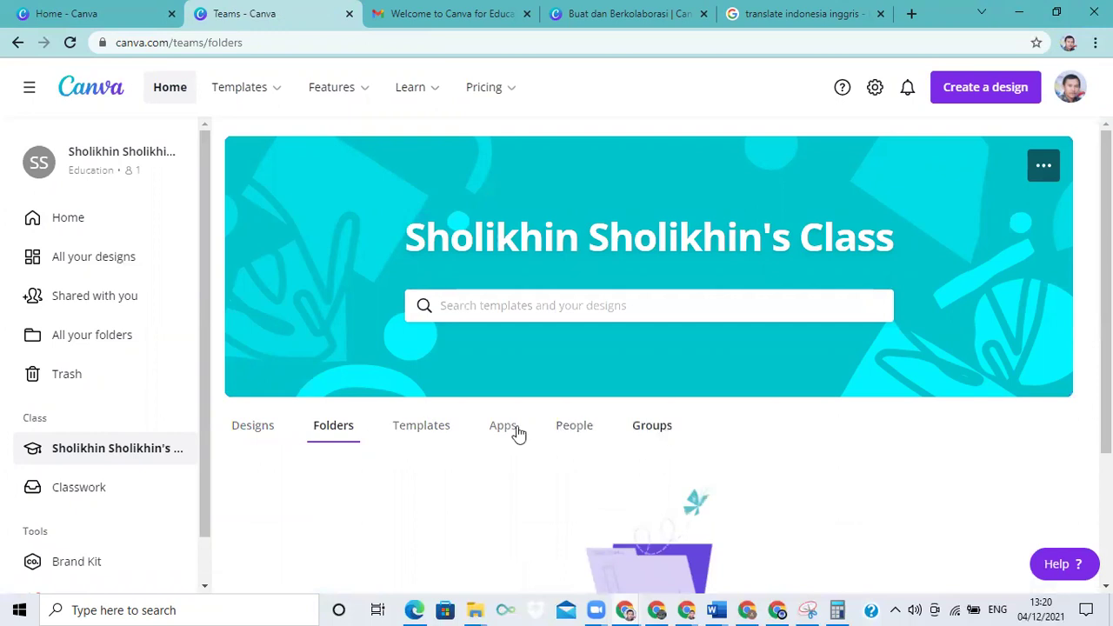
click(268, 437)
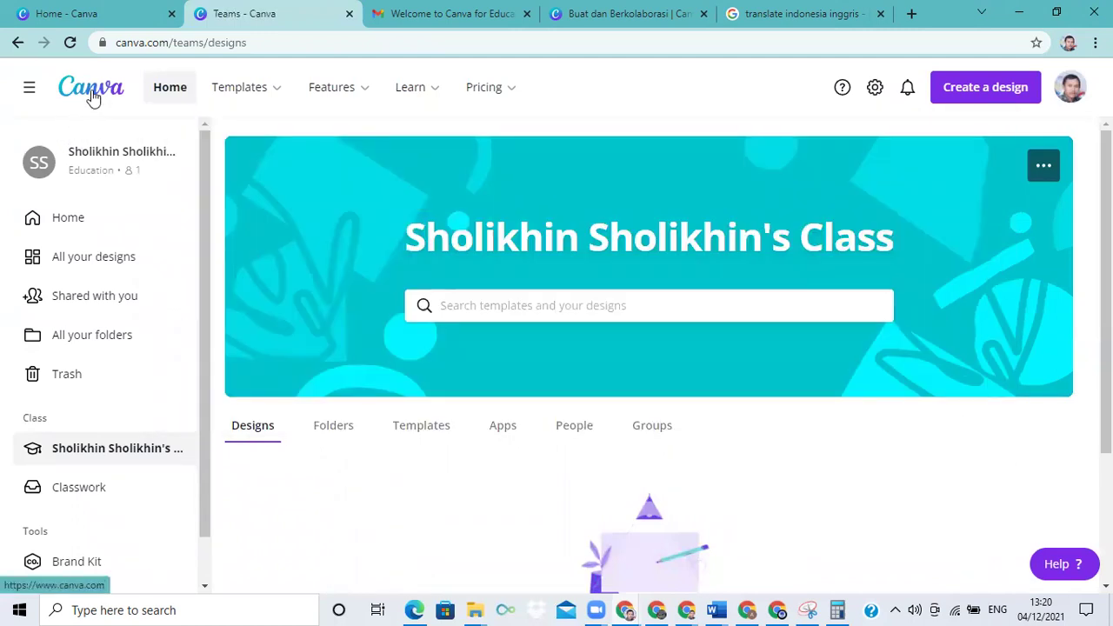
click(69, 98)
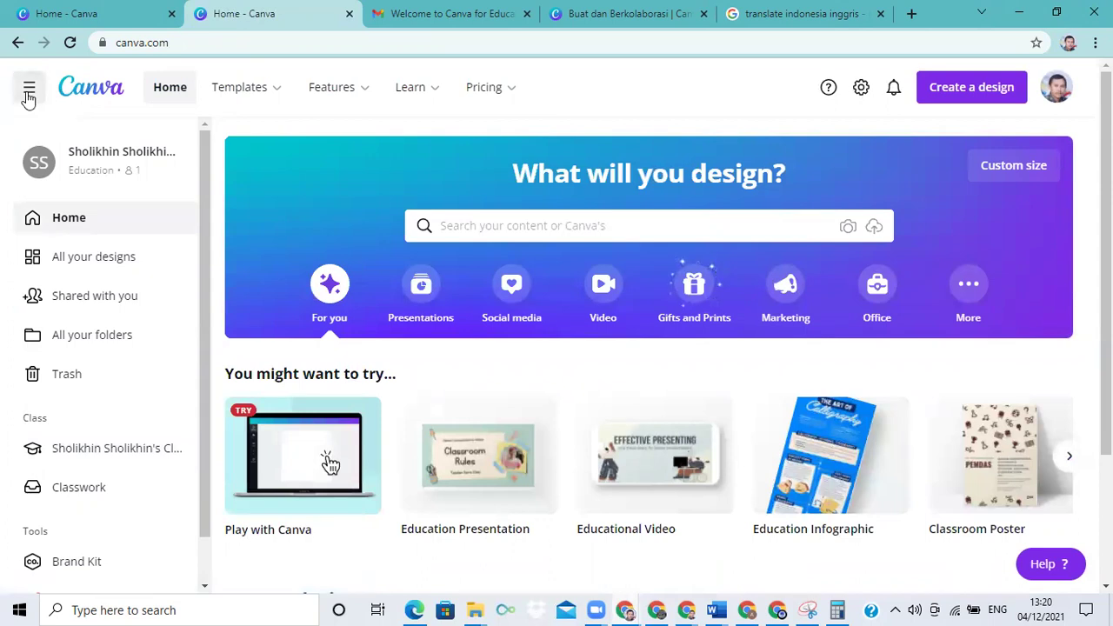
Toggle the home page's side navigation off and on, and browse the design types in the More category
click(29, 88)
click(29, 92)
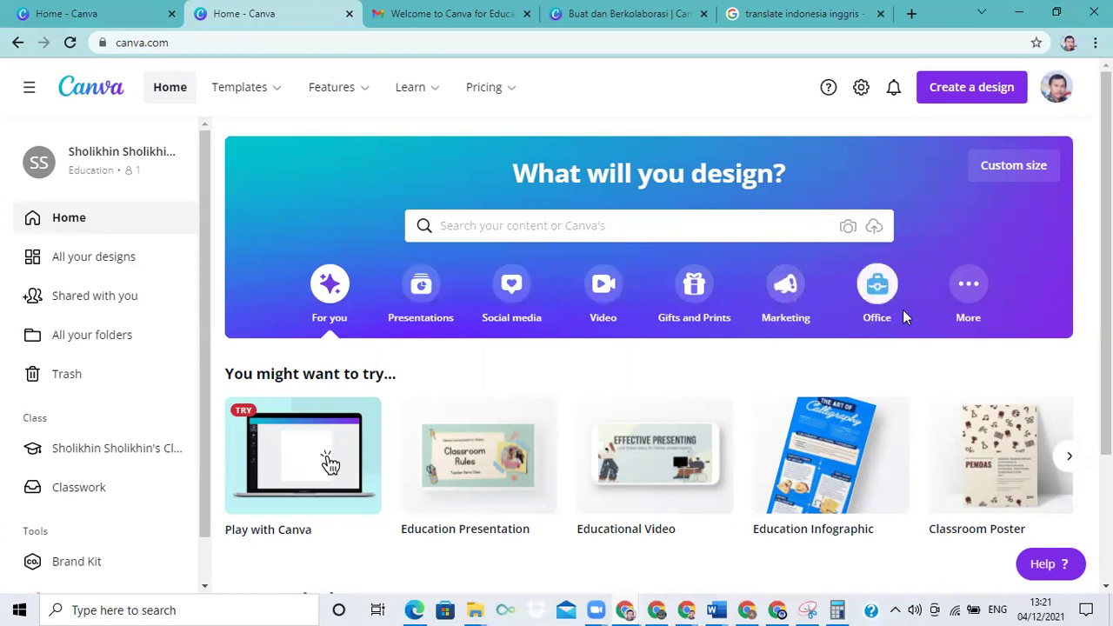
click(968, 292)
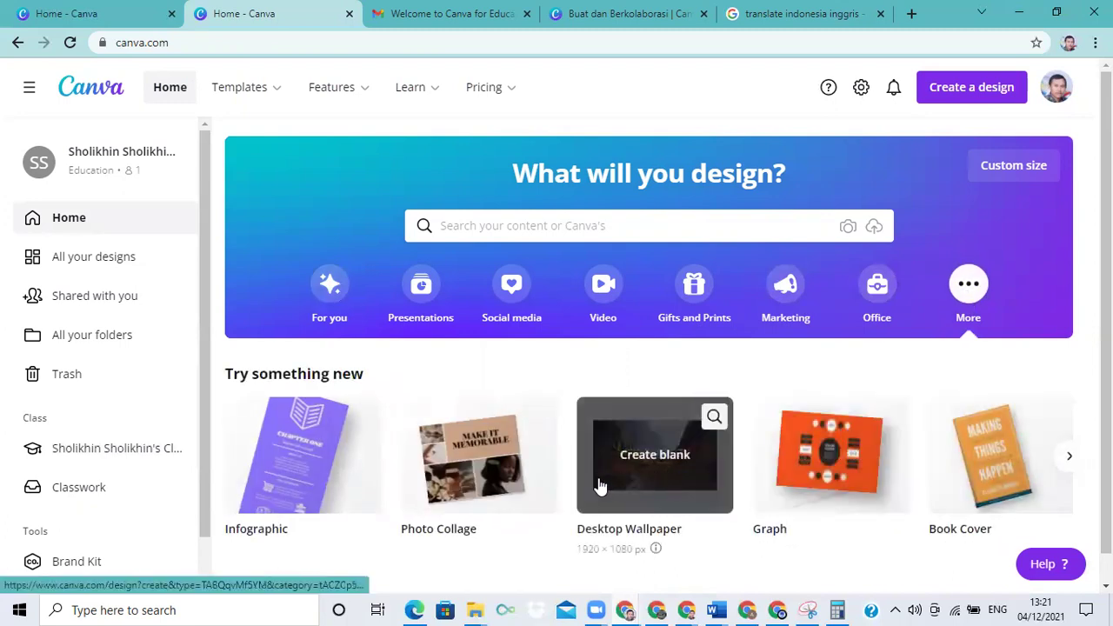
scroll(648, 348, down, 1)
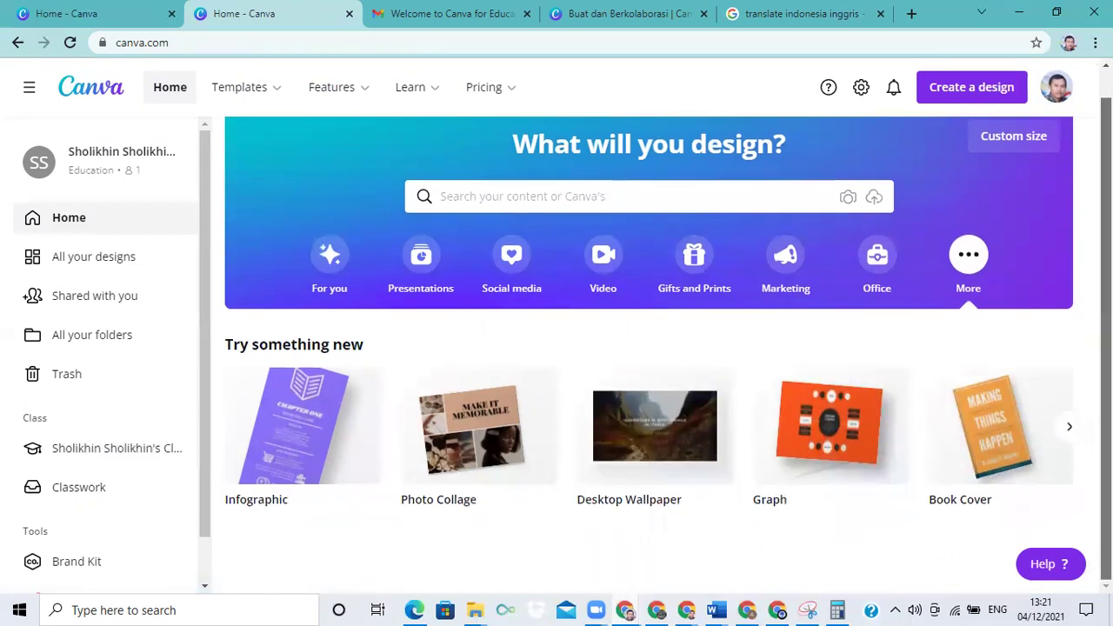
scroll(649, 348, up, 1)
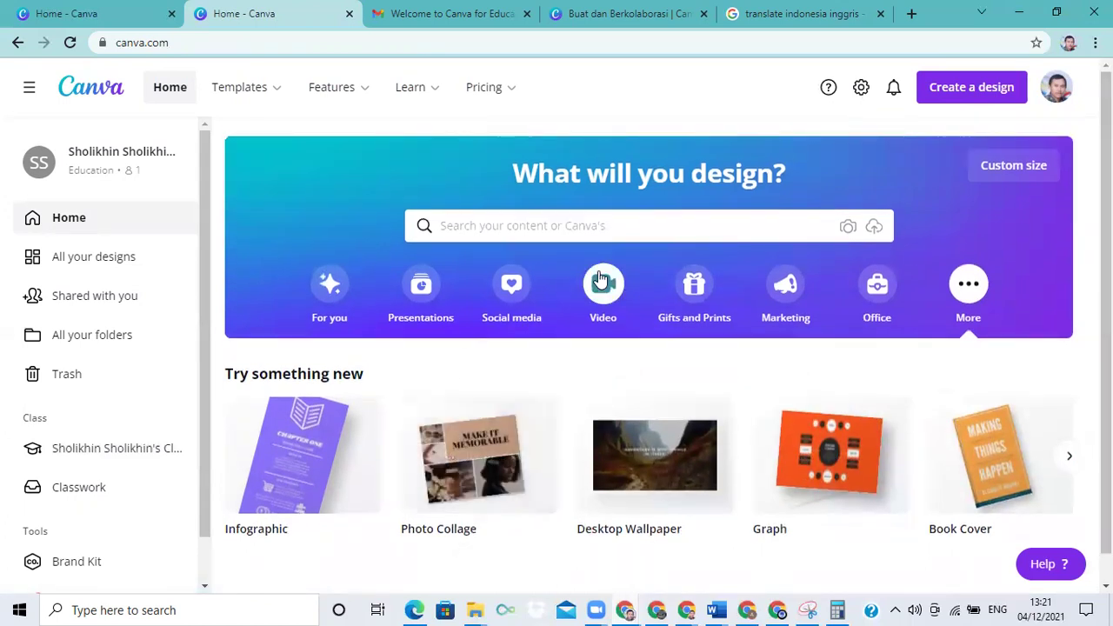